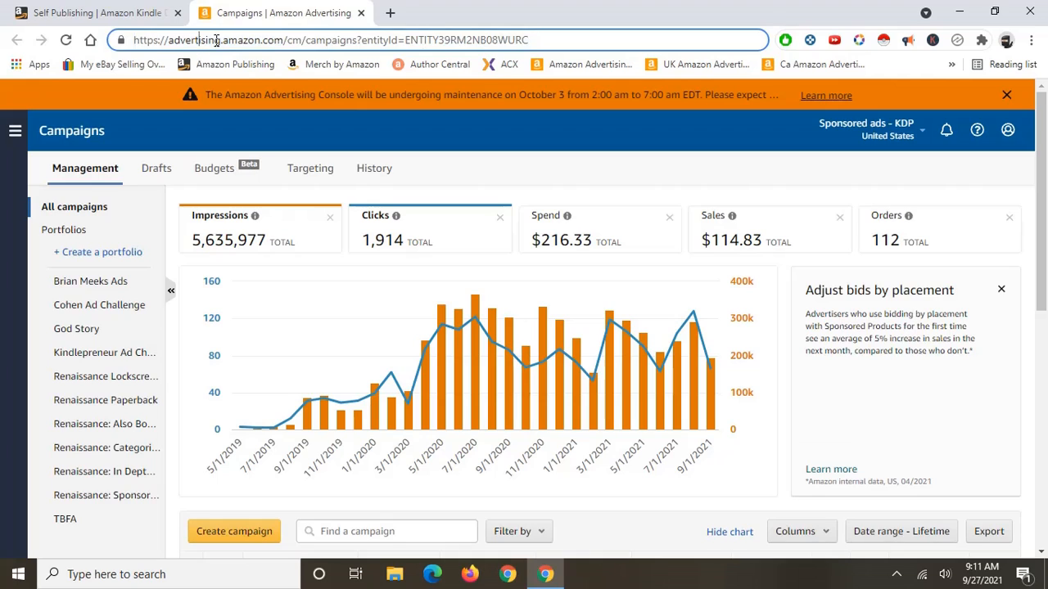
Examine the advertising console's web address and the list of linked advertising accounts.
{"action": "left_click_drag", "start_coordinate": [135, 39], "coordinate": [284, 44]}
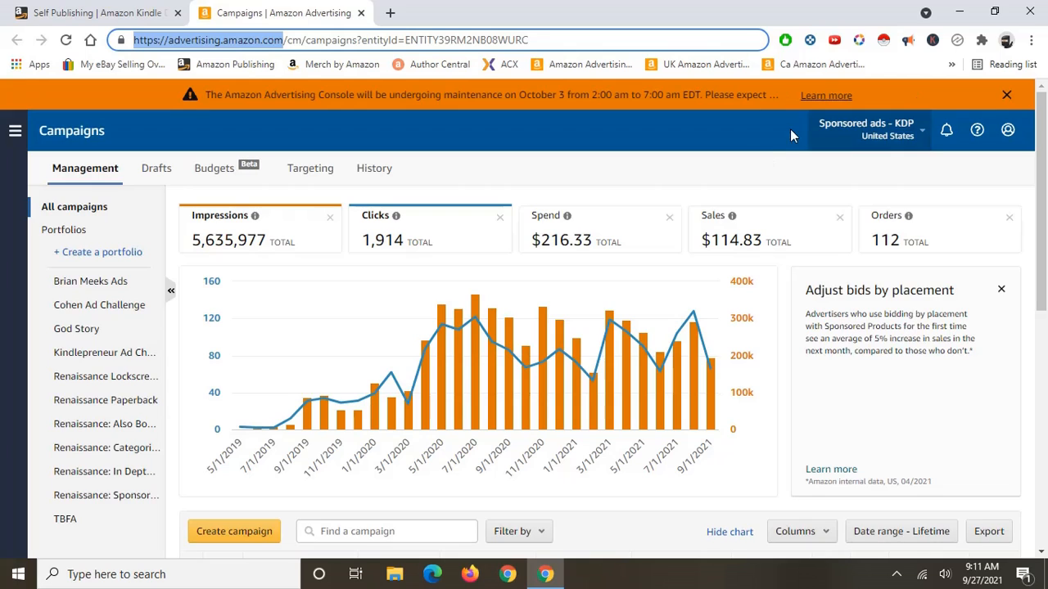
{"action": "left_click", "coordinate": [927, 137]}
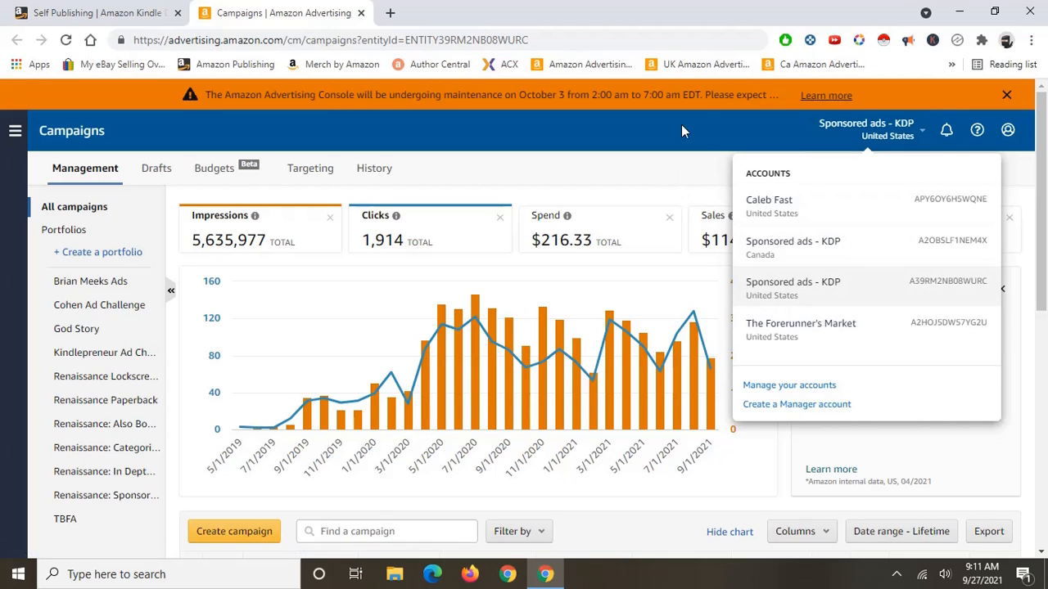
{"action": "left_click", "coordinate": [575, 172]}
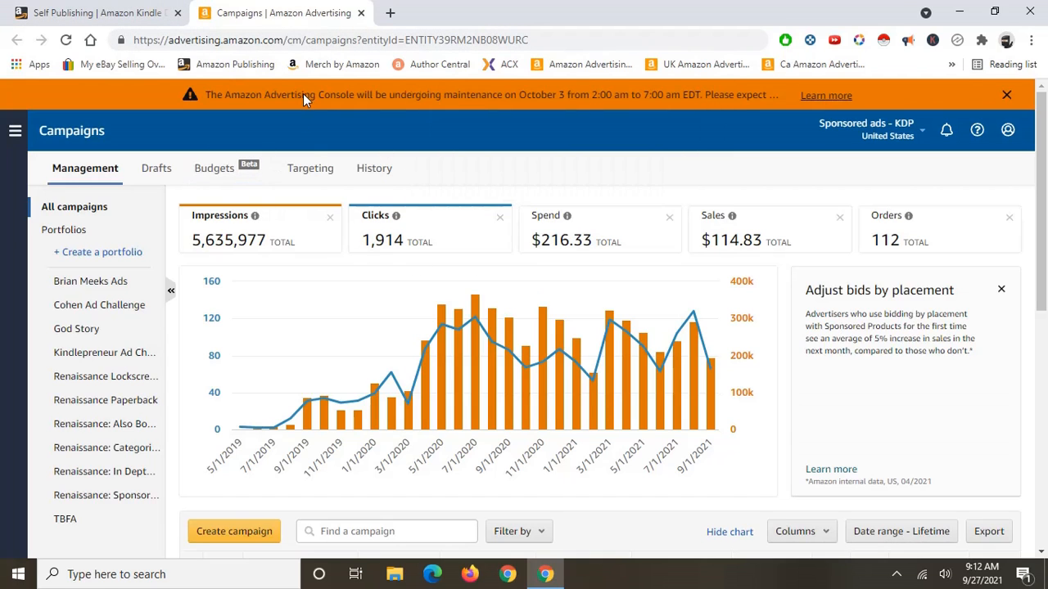
Switch to the Kindle Direct Publishing site and sign in to the bookshelf.
{"action": "left_click", "coordinate": [141, 10]}
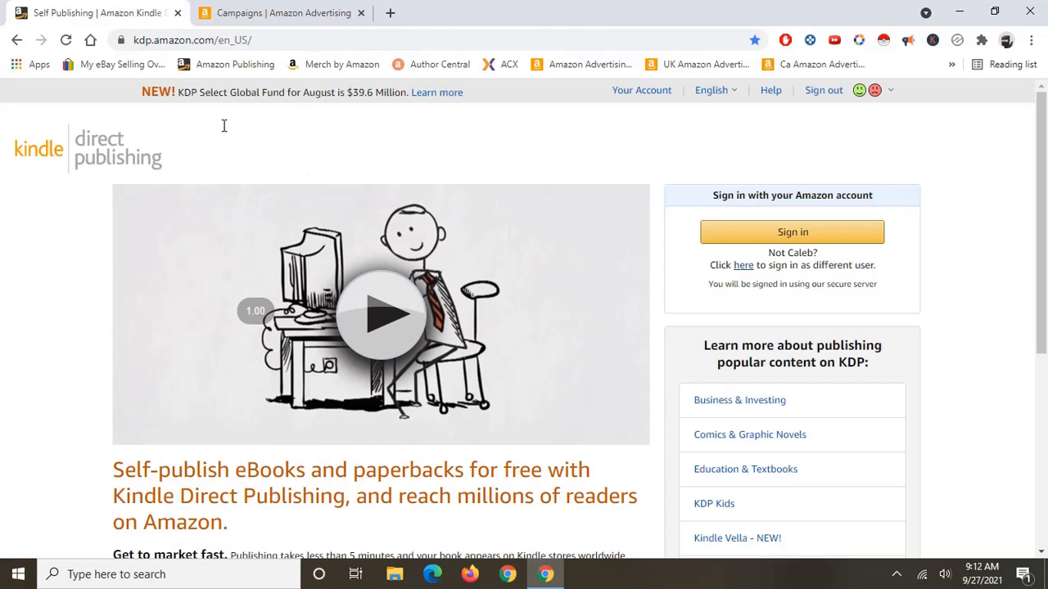
{"action": "left_click", "coordinate": [154, 39]}
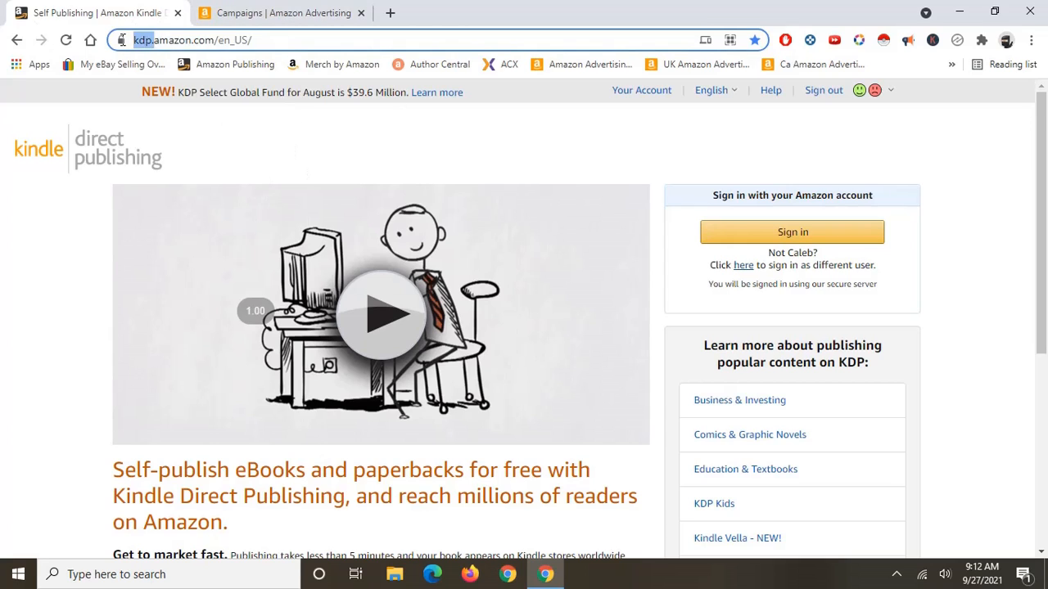
{"action": "left_click", "coordinate": [316, 42]}
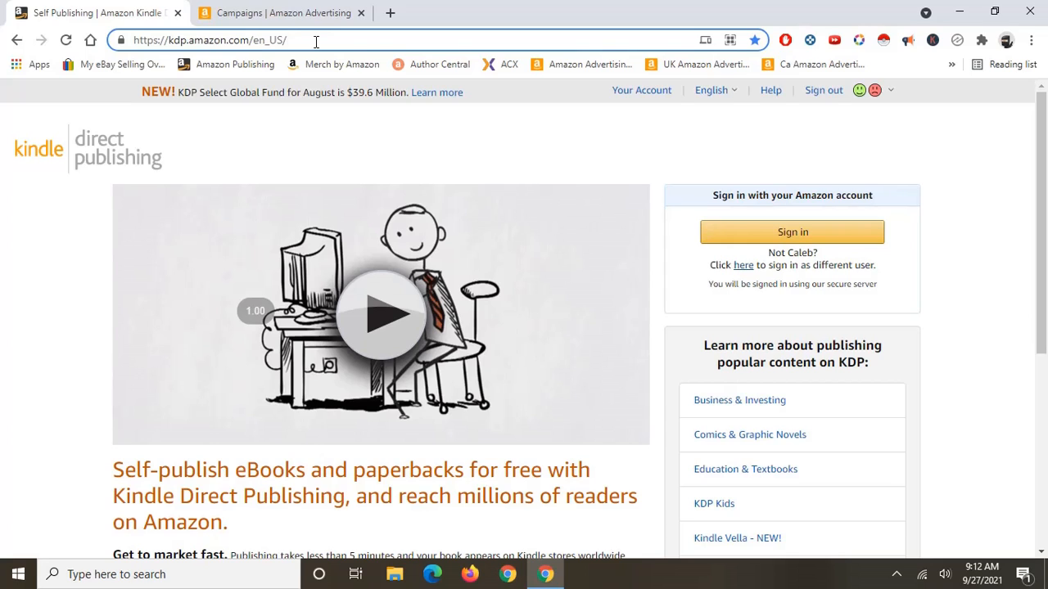
{"action": "left_click", "coordinate": [768, 235]}
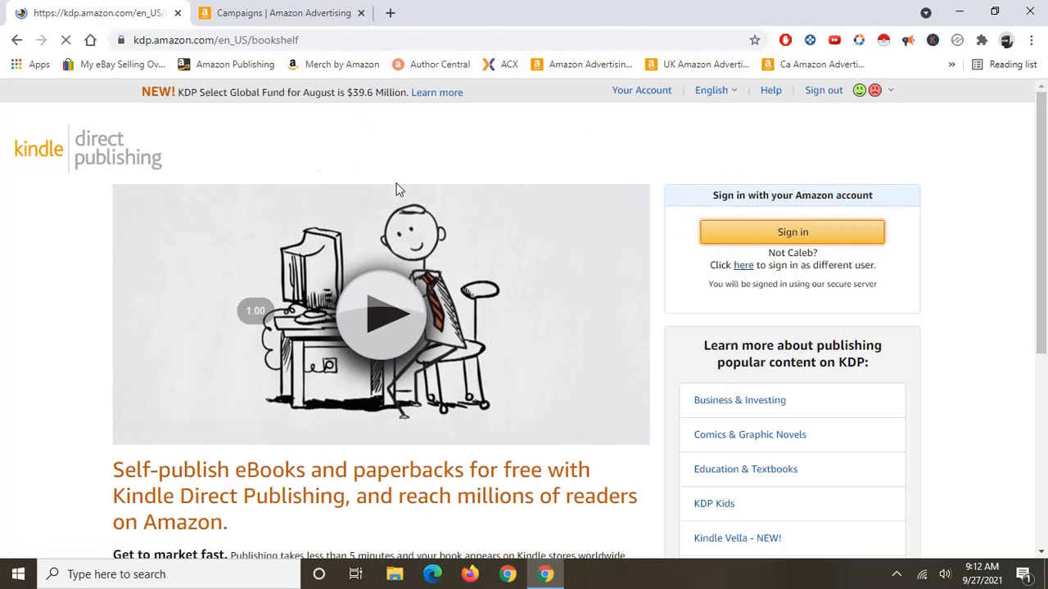
Find God Story under Your Books and open Promote and Advertise for its paperback edition.
{"action": "scroll", "coordinate": [401, 197], "scroll_direction": "down", "scroll_amount": 1}
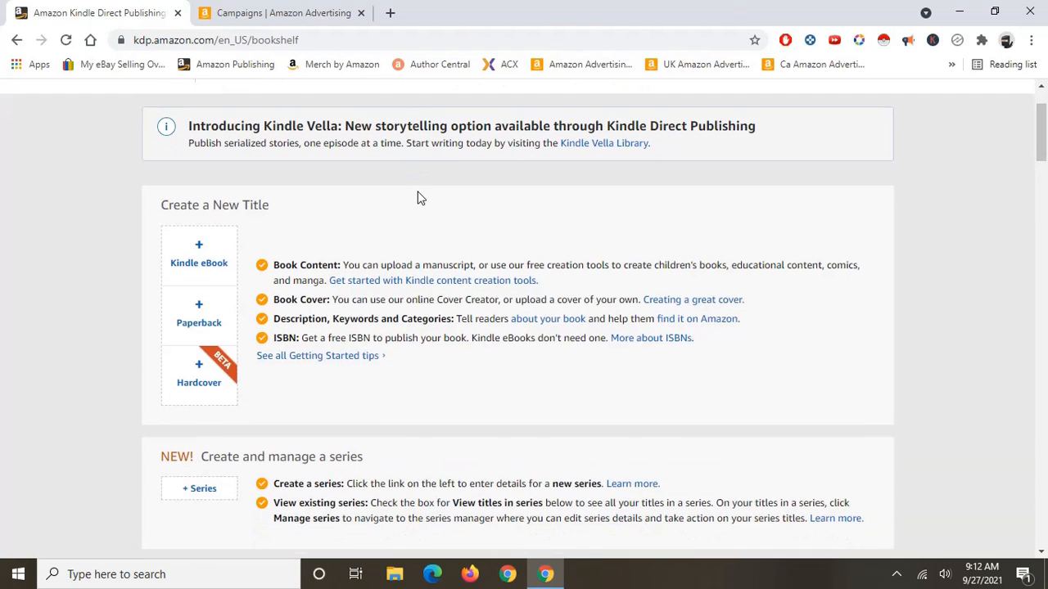
{"action": "scroll", "coordinate": [424, 193], "scroll_direction": "up", "scroll_amount": 1}
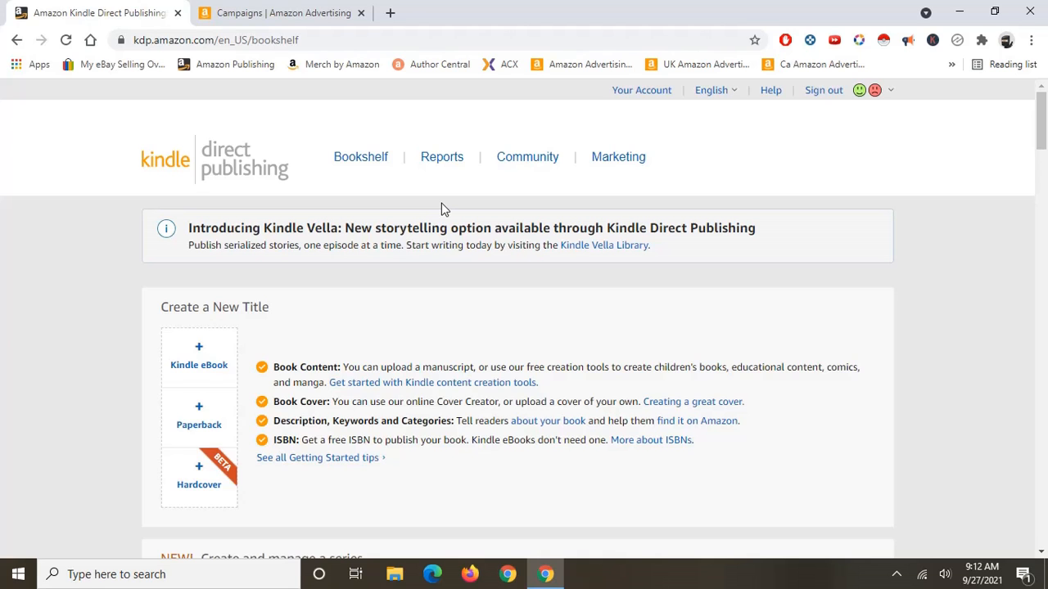
{"action": "scroll", "coordinate": [440, 208], "scroll_direction": "down", "scroll_amount": 5}
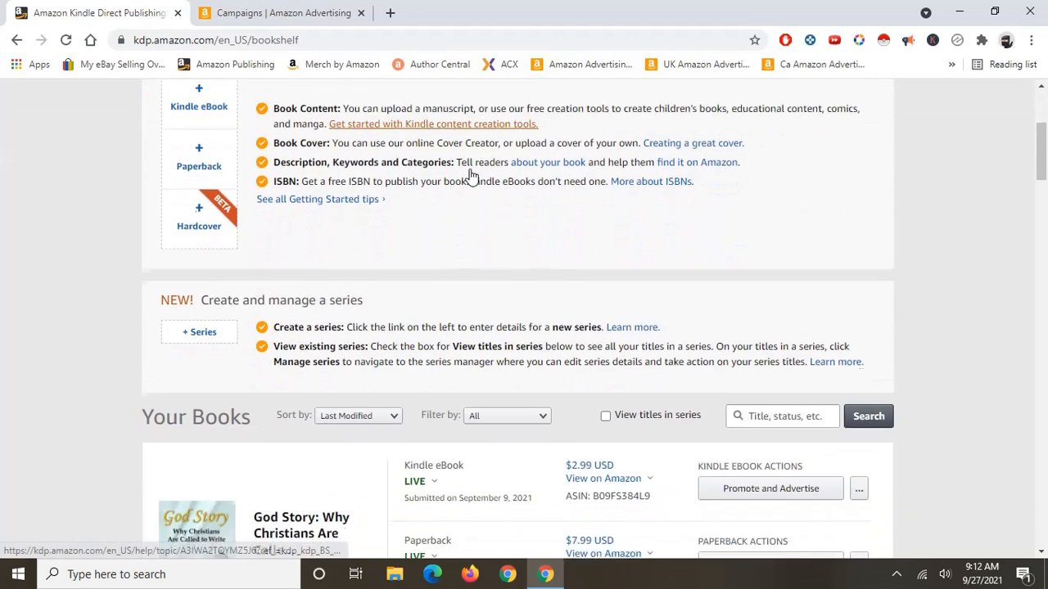
{"action": "left_click_drag", "start_coordinate": [240, 214], "coordinate": [165, 215]}
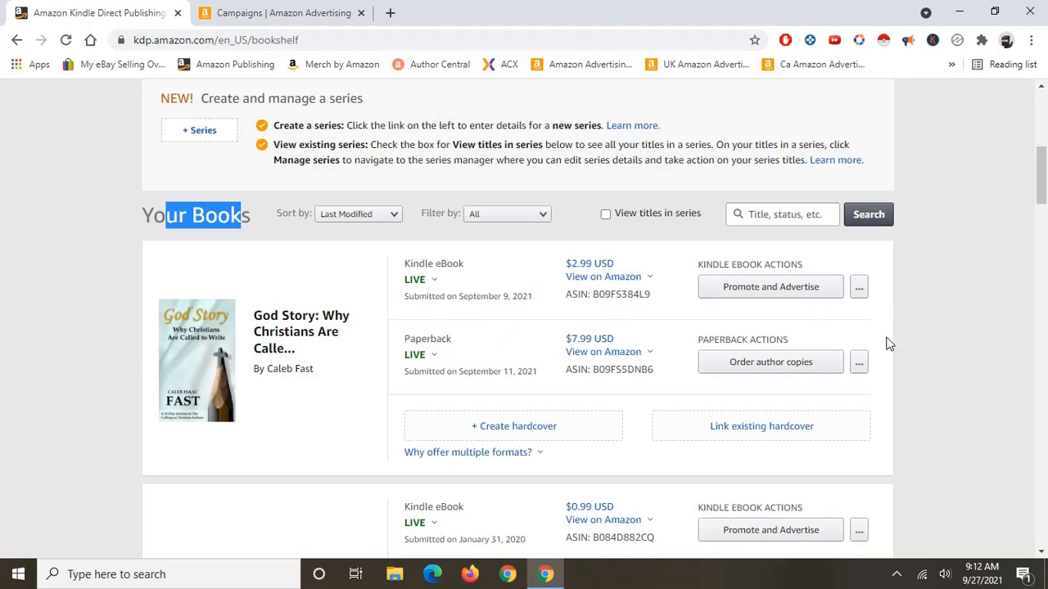
{"action": "left_click", "coordinate": [859, 364]}
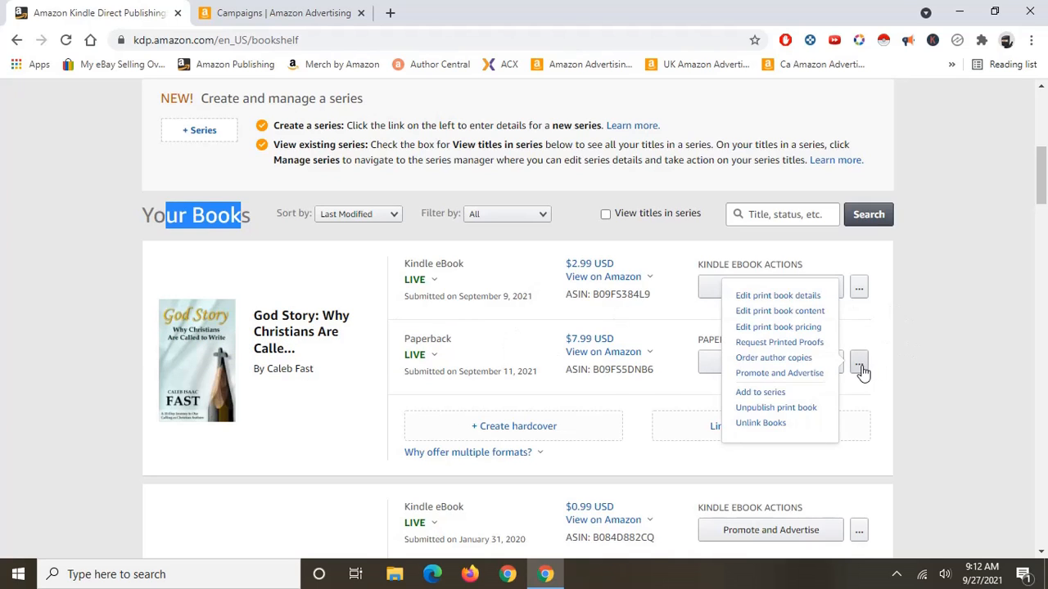
{"action": "left_click", "coordinate": [860, 292]}
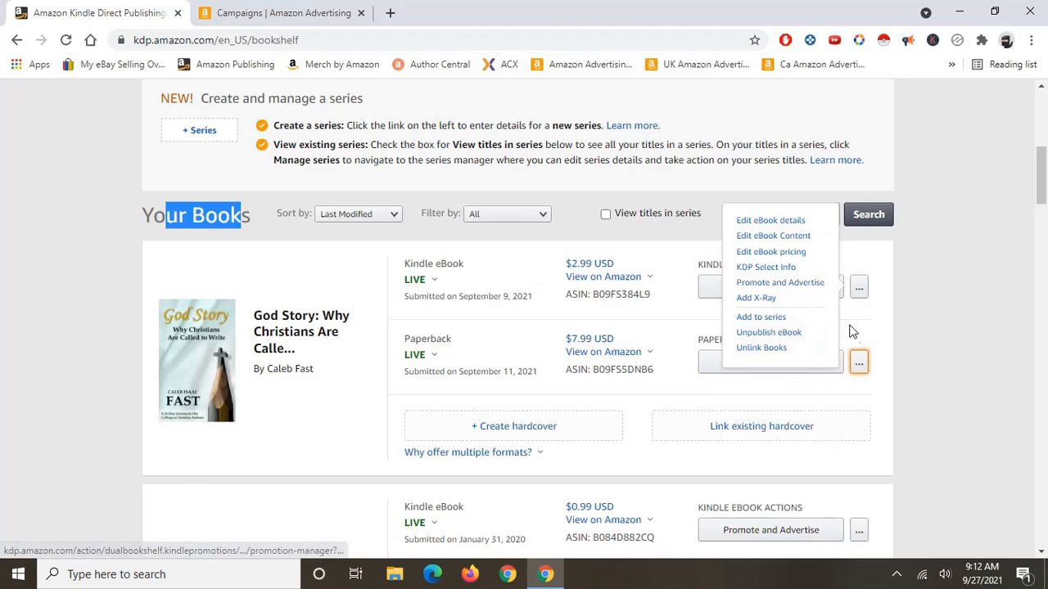
{"action": "left_click", "coordinate": [859, 366]}
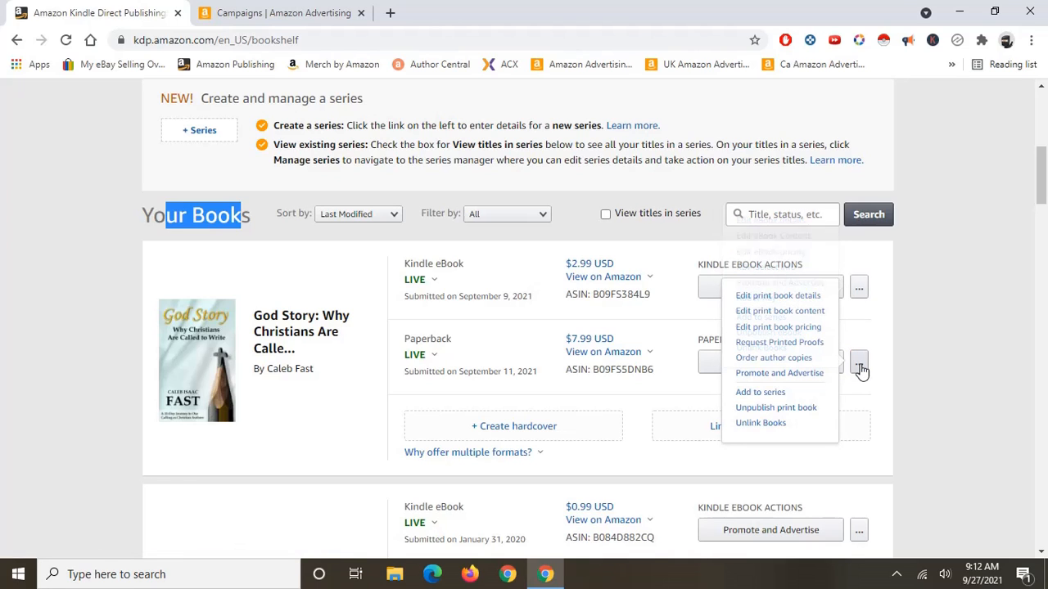
{"action": "left_click", "coordinate": [805, 380]}
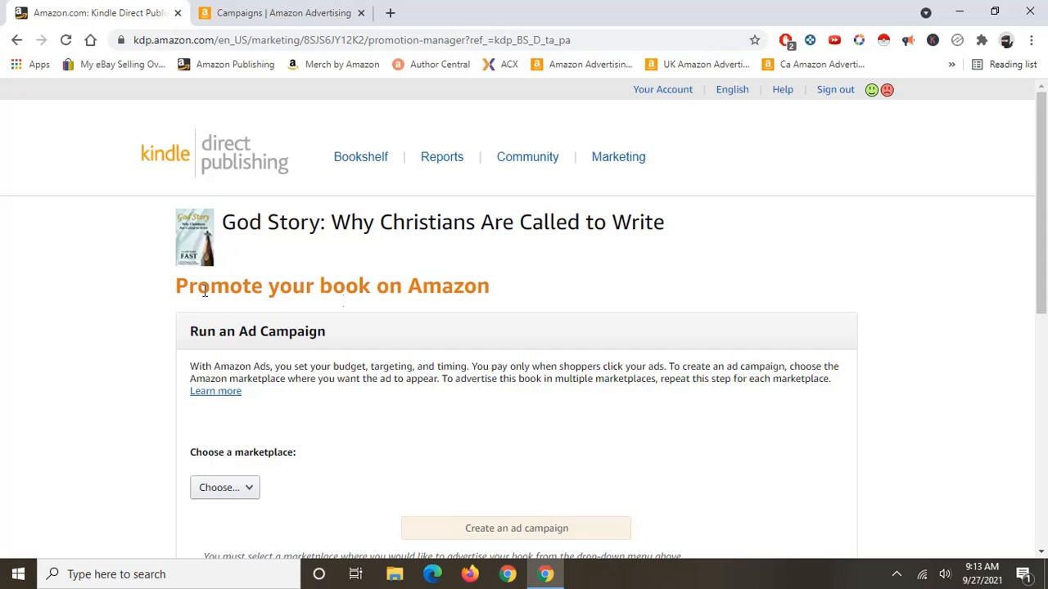
Review the book's promotion page, covering the Run an Ad Campaign description and the A+ Content section.
{"action": "left_click_drag", "start_coordinate": [205, 291], "coordinate": [493, 297]}
{"action": "scroll", "coordinate": [463, 285], "scroll_direction": "down", "scroll_amount": 3}
{"action": "left_click", "coordinate": [269, 158]}
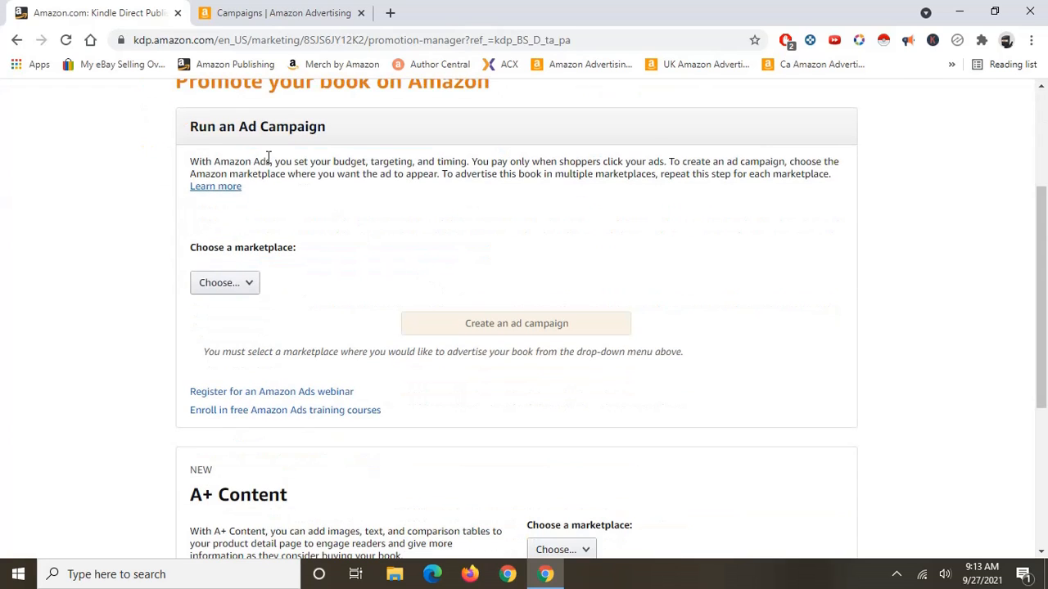
{"action": "left_click_drag", "start_coordinate": [241, 160], "coordinate": [393, 185]}
{"action": "scroll", "coordinate": [420, 251], "scroll_direction": "down", "scroll_amount": 4}
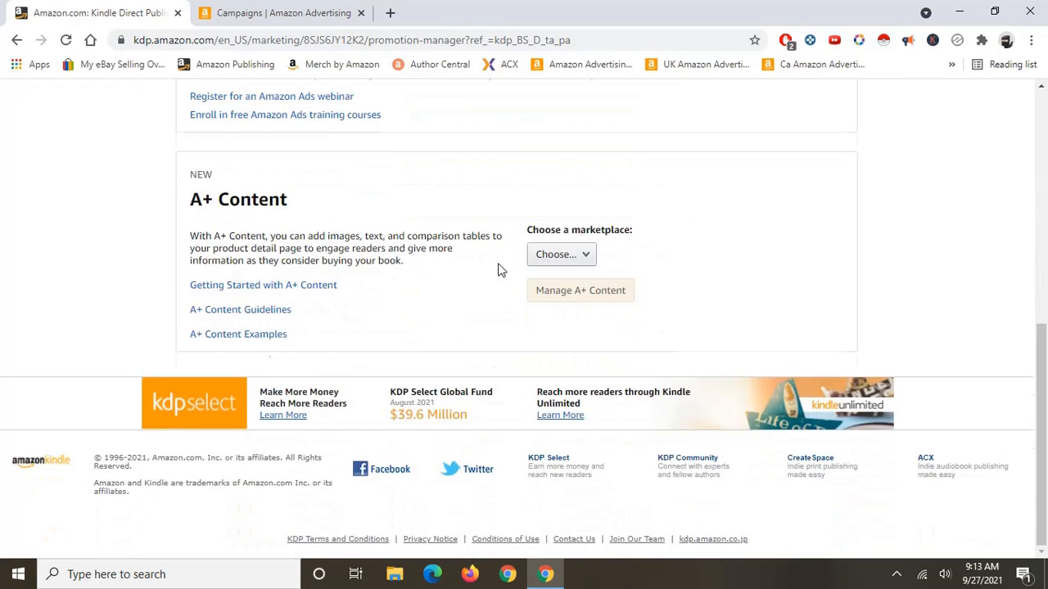
{"action": "scroll", "coordinate": [501, 270], "scroll_direction": "up", "scroll_amount": 1}
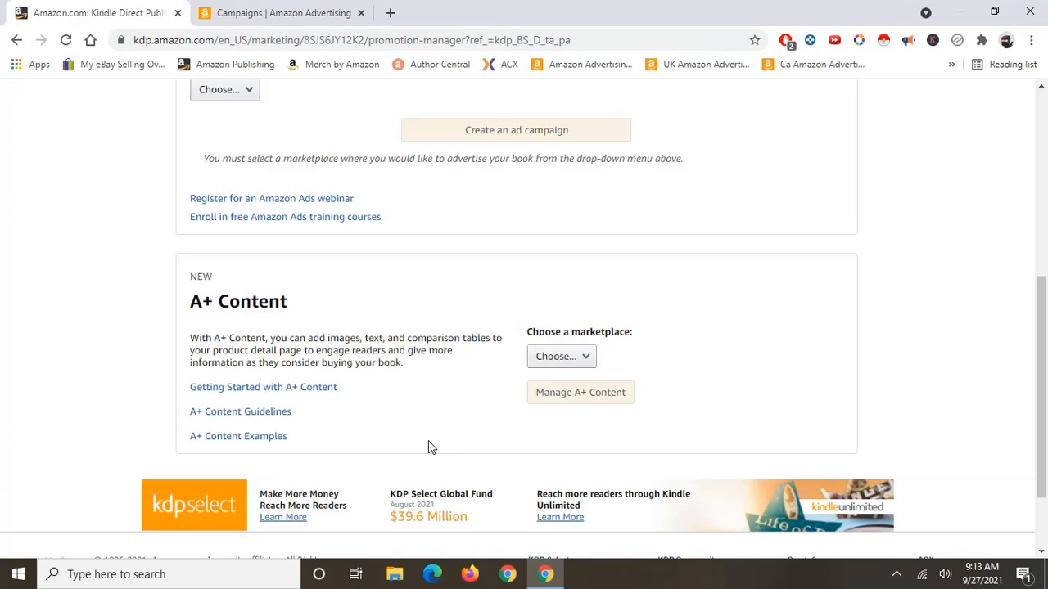
{"action": "scroll", "coordinate": [428, 445], "scroll_direction": "up", "scroll_amount": 2}
{"action": "scroll", "coordinate": [463, 296], "scroll_direction": "up", "scroll_amount": 1}
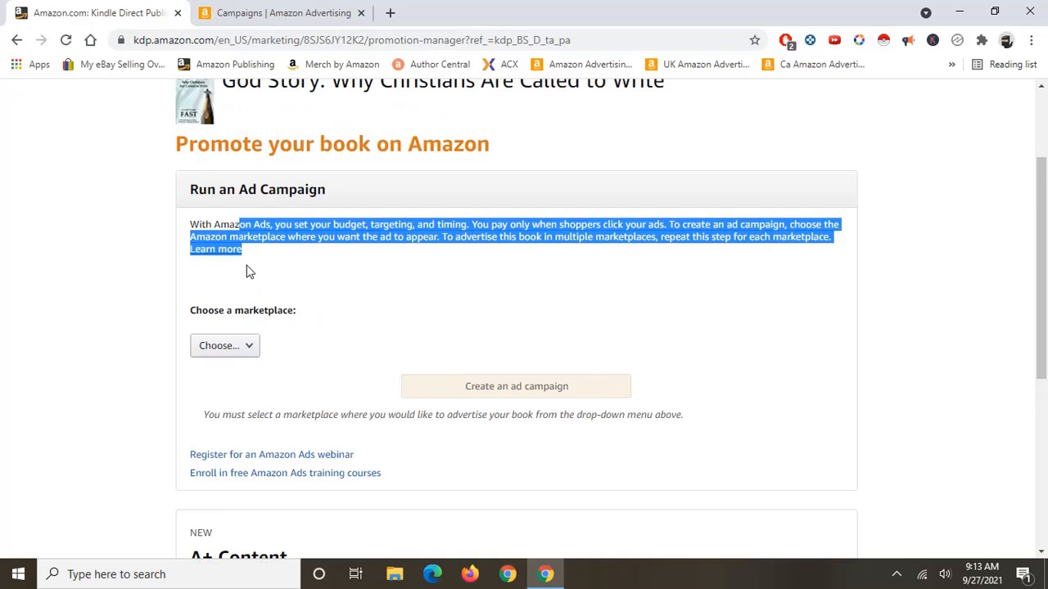
{"action": "left_click", "coordinate": [215, 276]}
Choose Amazon.com as the ad marketplace and start creating an ad campaign.
{"action": "left_click", "coordinate": [255, 358]}
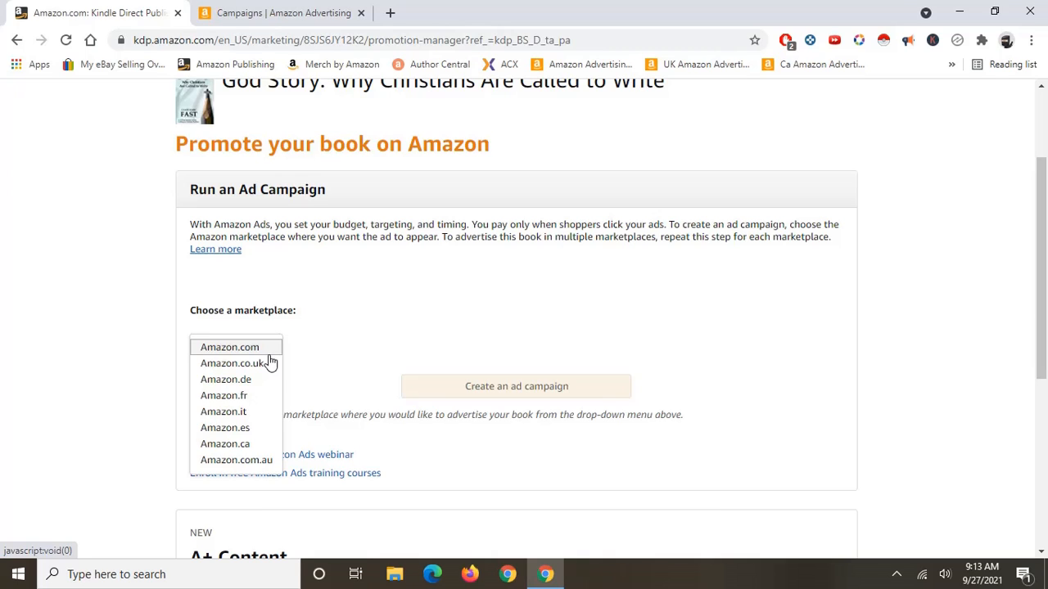
{"action": "left_click", "coordinate": [252, 352]}
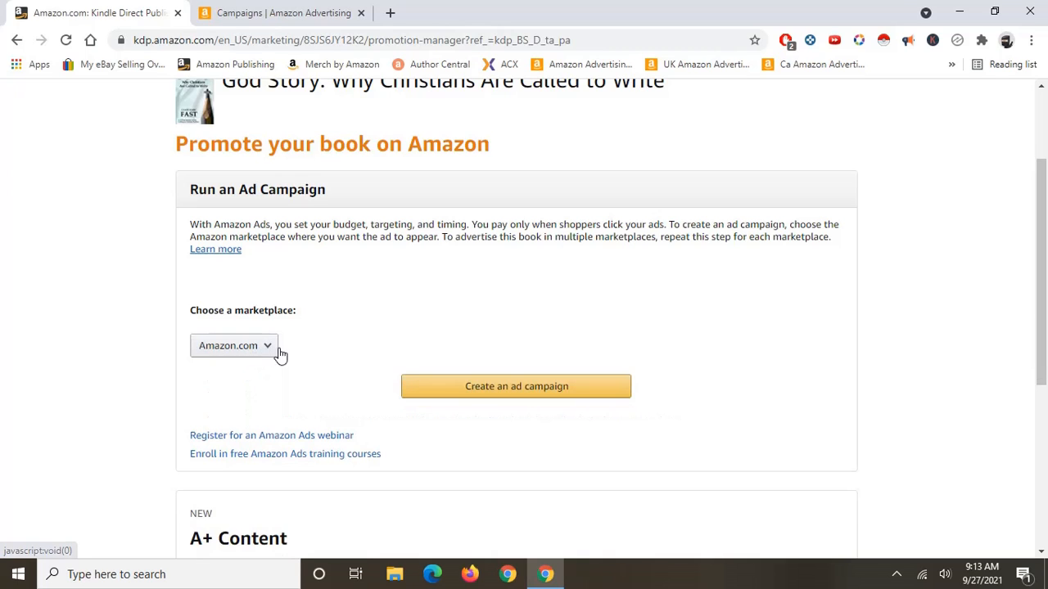
{"action": "left_click", "coordinate": [487, 391]}
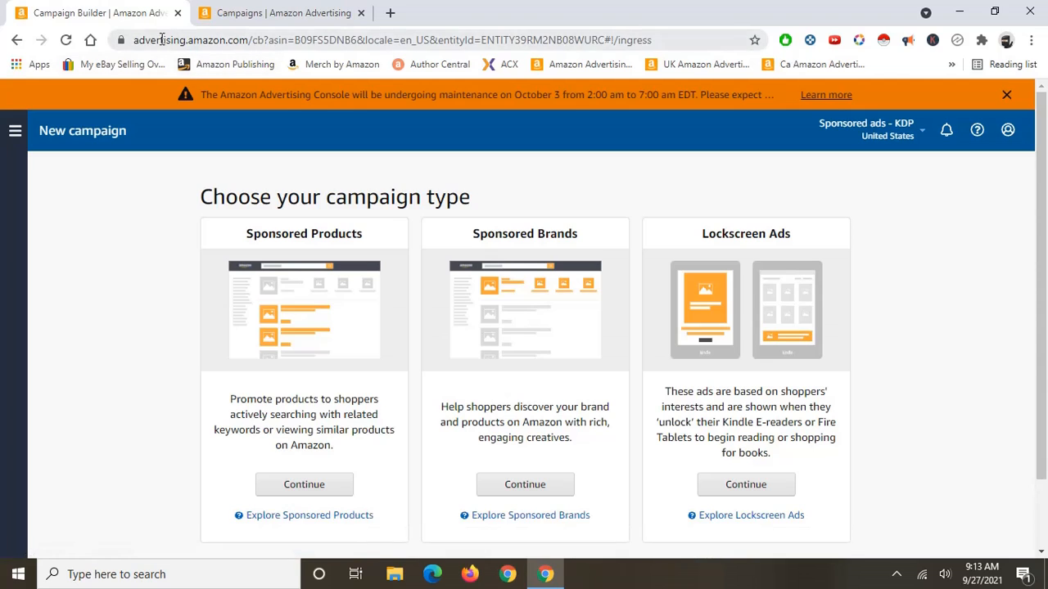
Check the campaign builder's web address and compare the Sponsored Products, Sponsored Brands and Lockscreen Ads descriptions.
{"action": "left_click_drag", "start_coordinate": [146, 39], "coordinate": [296, 43]}
{"action": "left_click", "coordinate": [296, 43]}
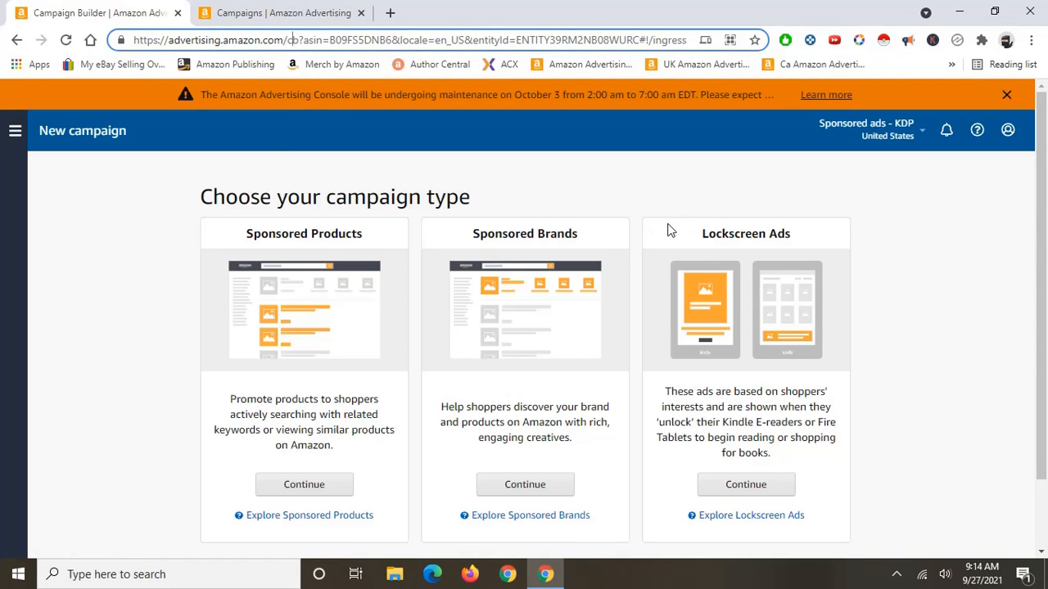
{"action": "scroll", "coordinate": [660, 229], "scroll_direction": "down", "scroll_amount": 2}
{"action": "scroll", "coordinate": [435, 222], "scroll_direction": "up", "scroll_amount": 2}
{"action": "left_click_drag", "start_coordinate": [230, 235], "coordinate": [582, 243]}
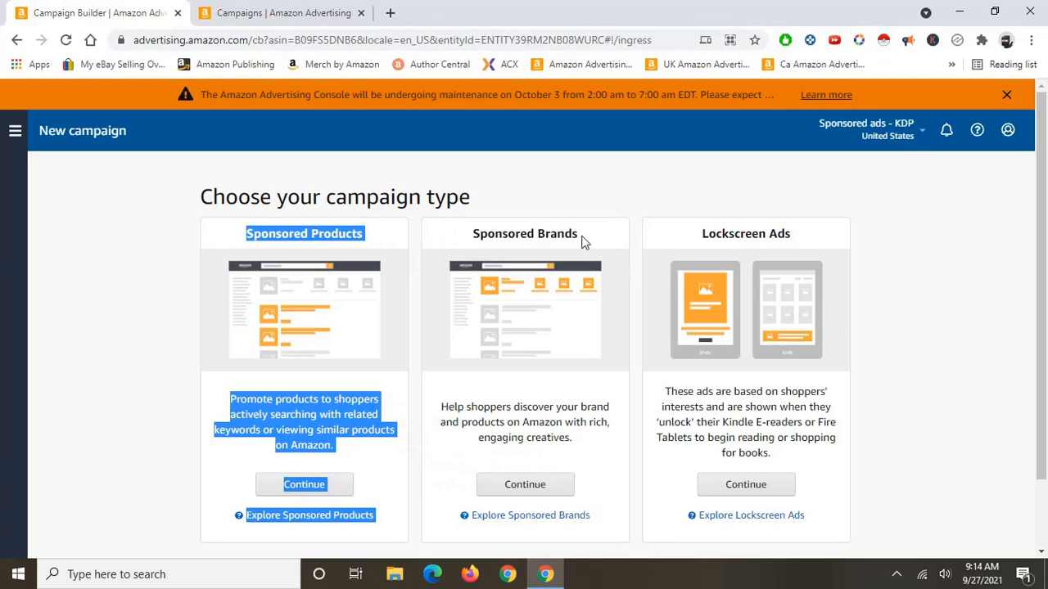
{"action": "left_click", "coordinate": [591, 193]}
{"action": "left_click_drag", "start_coordinate": [740, 233], "coordinate": [831, 264]}
{"action": "left_click", "coordinate": [810, 222]}
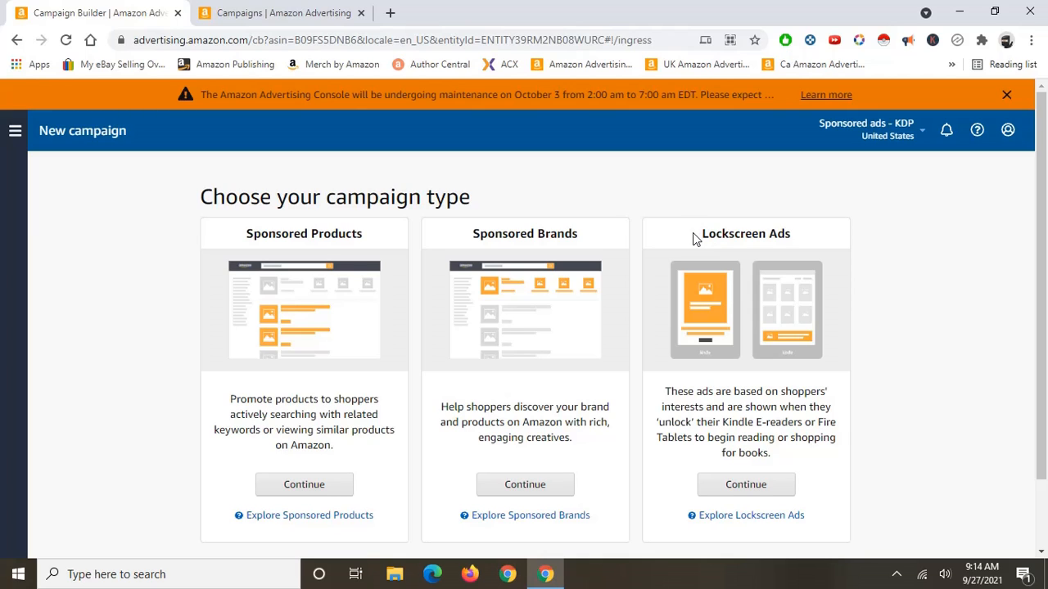
{"action": "left_click_drag", "start_coordinate": [698, 235], "coordinate": [847, 473]}
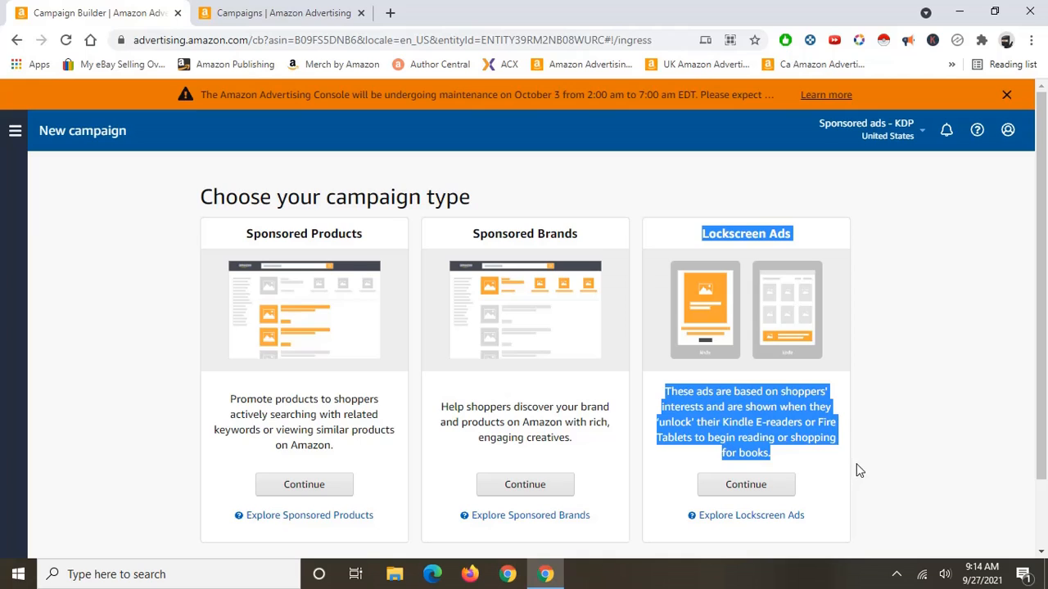
{"action": "left_click", "coordinate": [933, 403]}
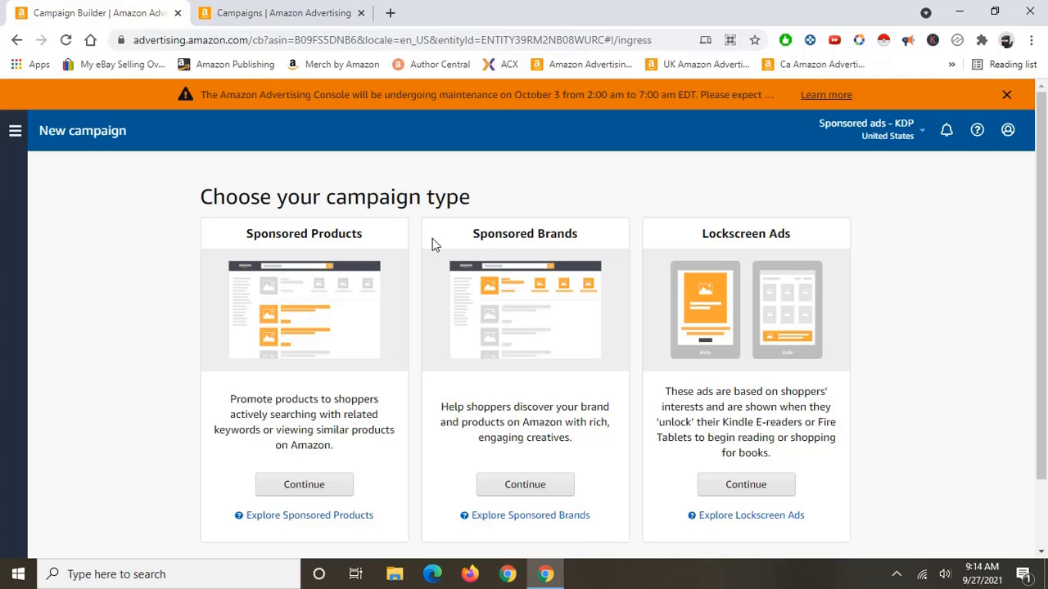
{"action": "left_click_drag", "start_coordinate": [431, 240], "coordinate": [601, 463]}
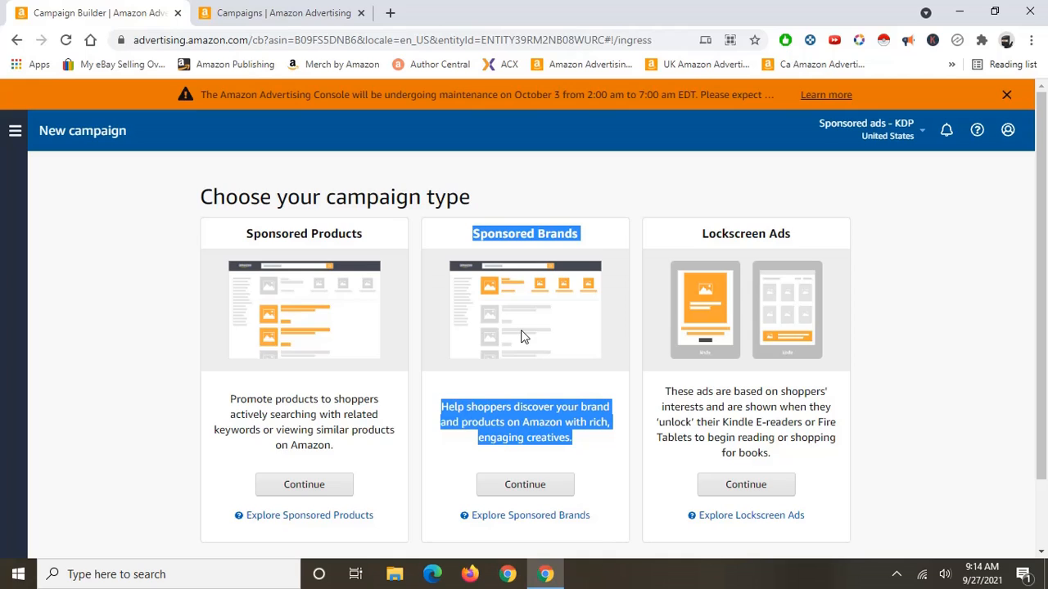
{"action": "left_click", "coordinate": [427, 302]}
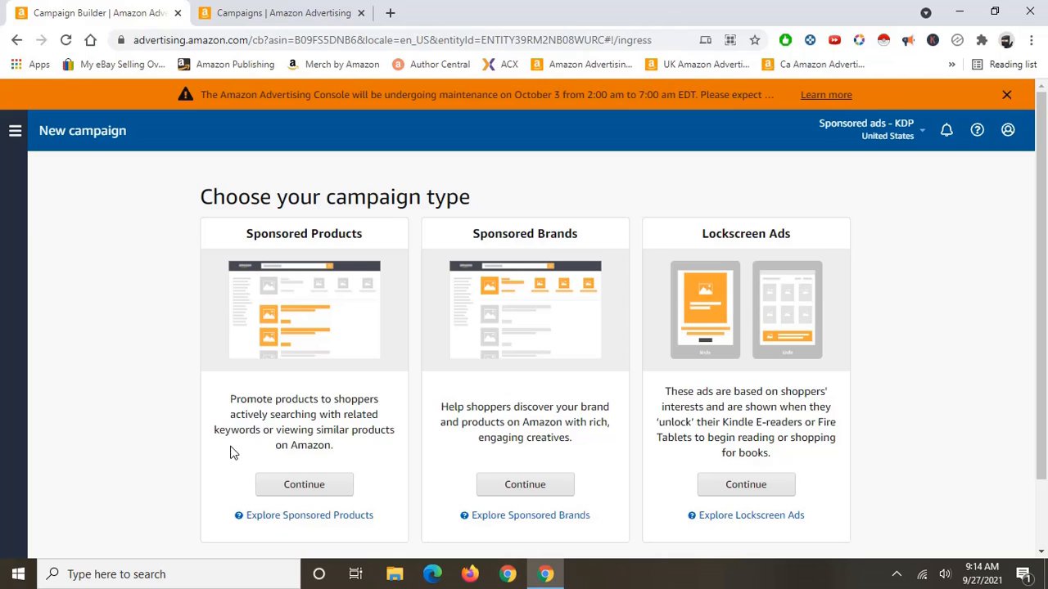
Continue with a Sponsored Products campaign and name it 09272021 GodStory AutoAd 1.
{"action": "left_click", "coordinate": [280, 489]}
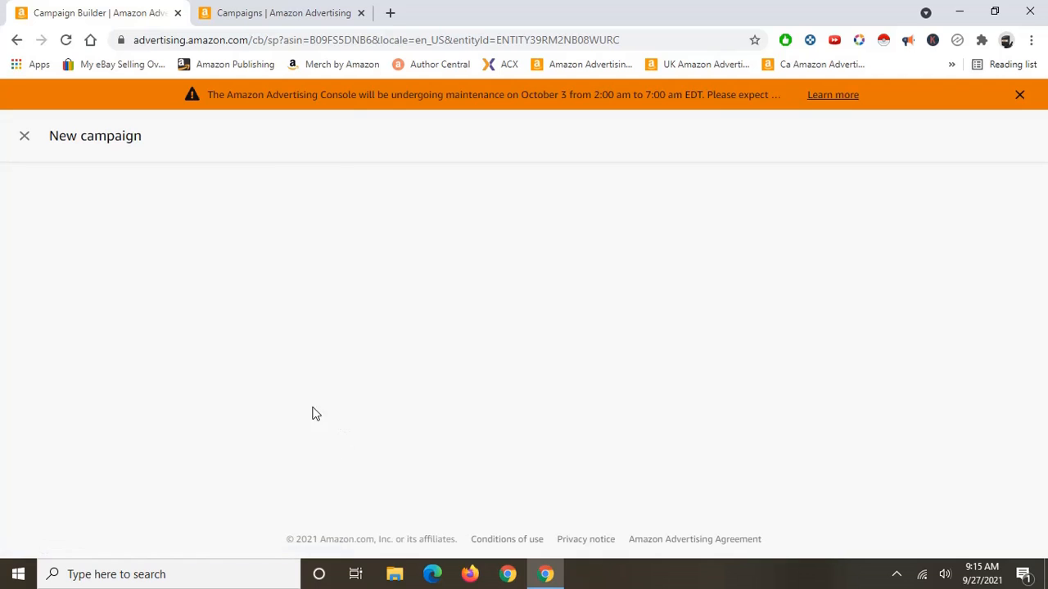
{"action": "left_click_drag", "start_coordinate": [66, 138], "coordinate": [166, 141]}
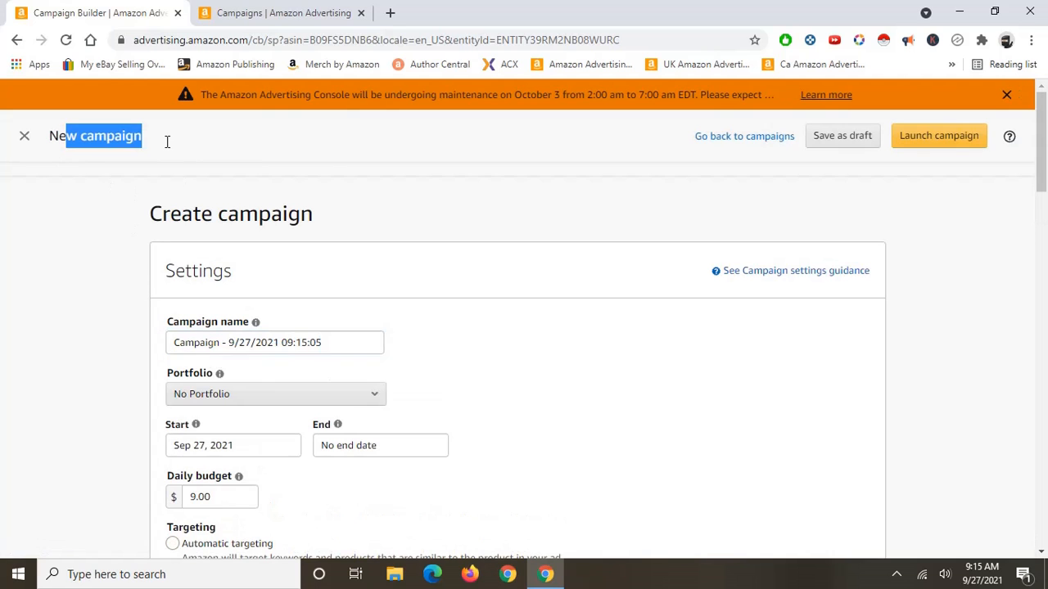
{"action": "triple_click", "coordinate": [352, 346]}
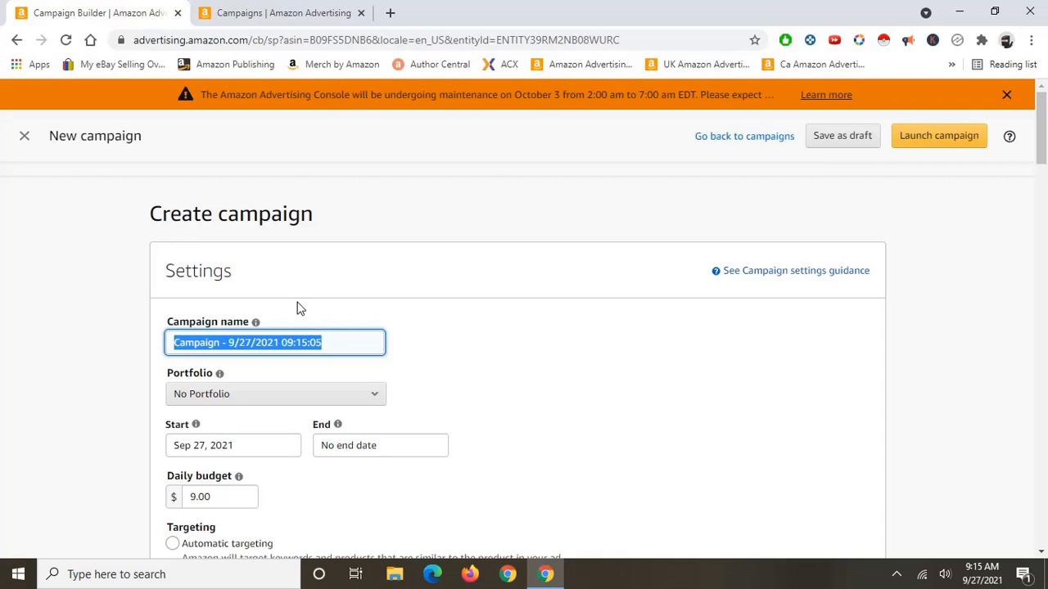
{"action": "type", "text": "0"}
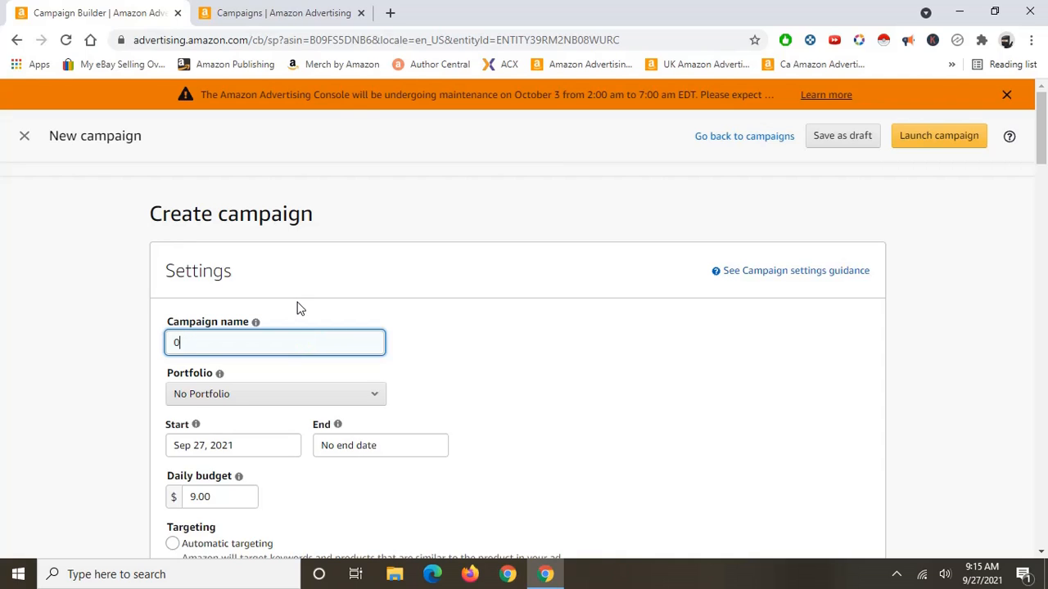
{"action": "type", "text": "9272021"}
{"action": "type", "text": "GodStory"}
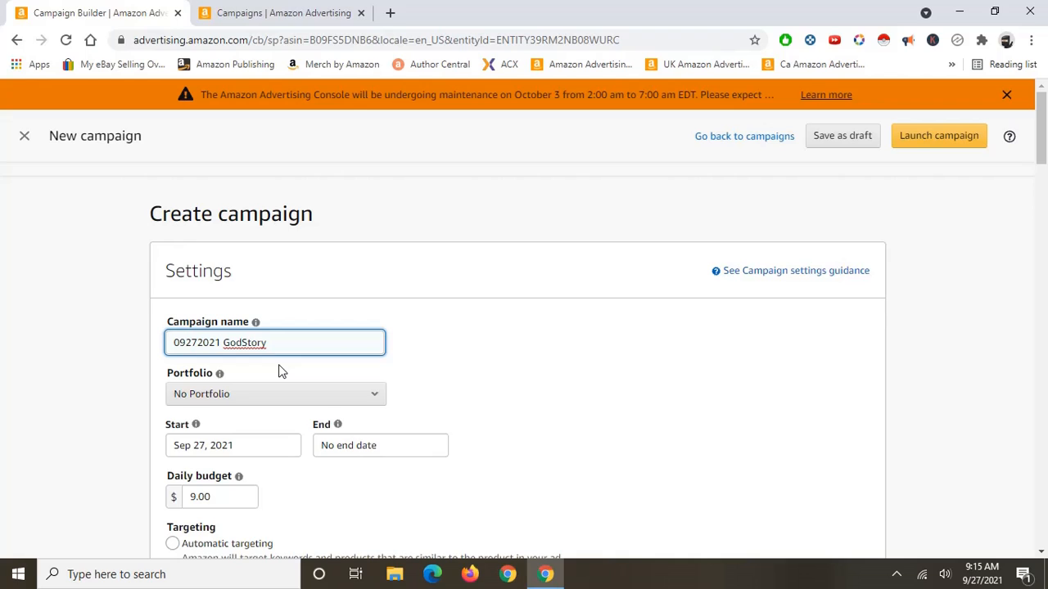
{"action": "type", "text": "AutoAd 1"}
{"action": "left_click", "coordinate": [325, 286]}
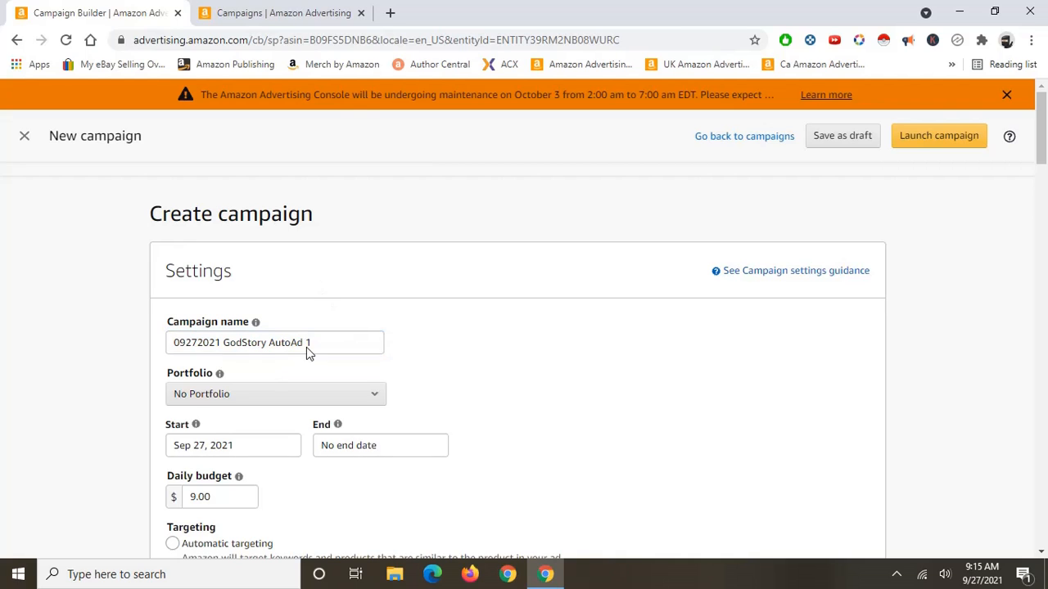
Assign the campaign to the God Story portfolio and review its start date, end date and daily budget.
{"action": "left_click", "coordinate": [265, 396]}
{"action": "scroll", "coordinate": [309, 360], "scroll_direction": "down", "scroll_amount": 2}
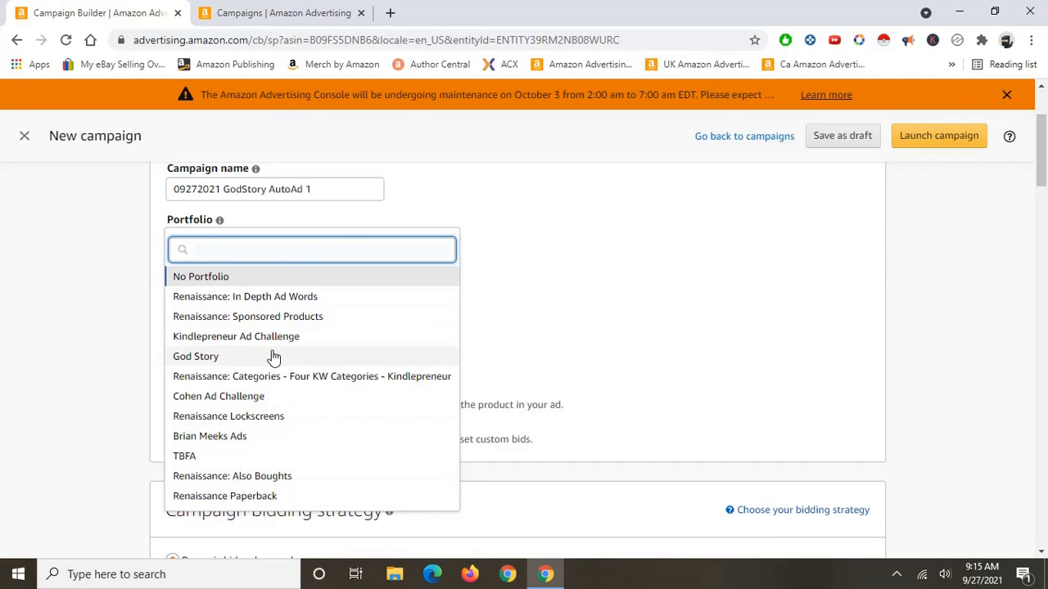
{"action": "left_click", "coordinate": [209, 360]}
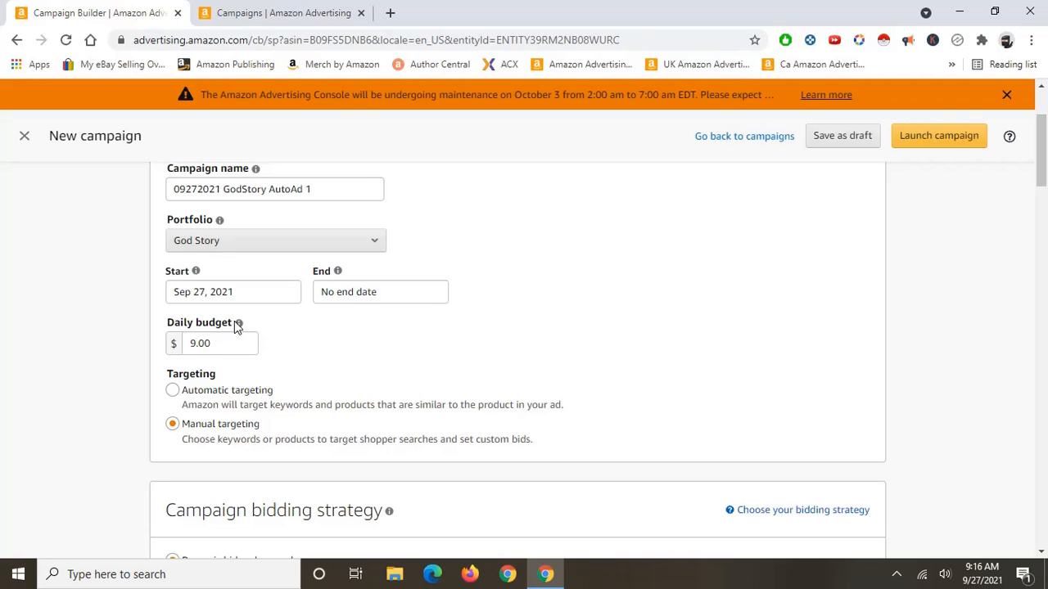
{"action": "mouse_move", "coordinate": [241, 326]}
{"action": "scroll", "coordinate": [467, 328], "scroll_direction": "up", "scroll_amount": 1}
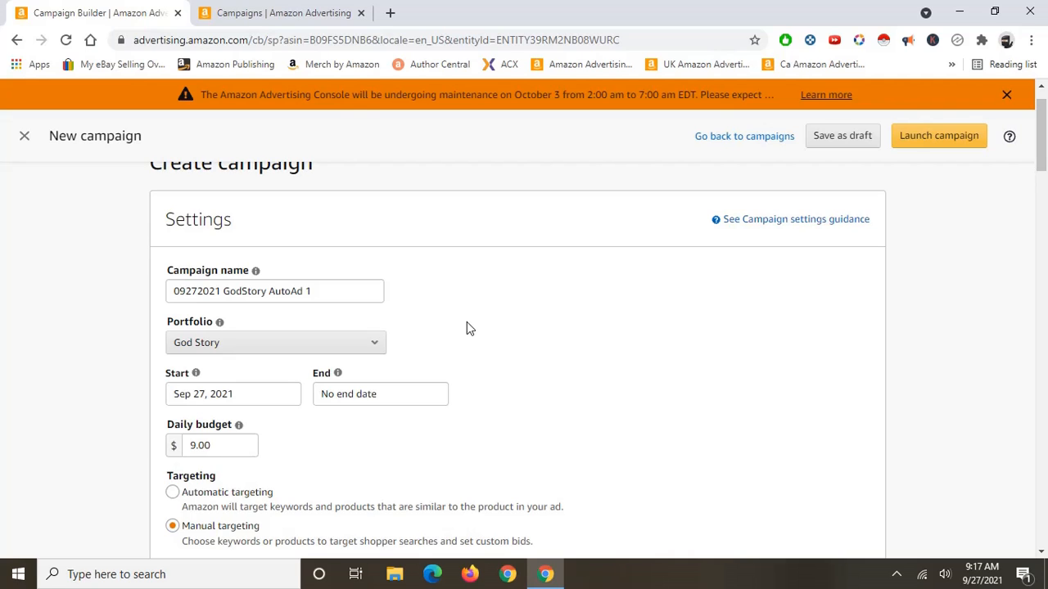
{"action": "scroll", "coordinate": [466, 315], "scroll_direction": "down", "scroll_amount": 1}
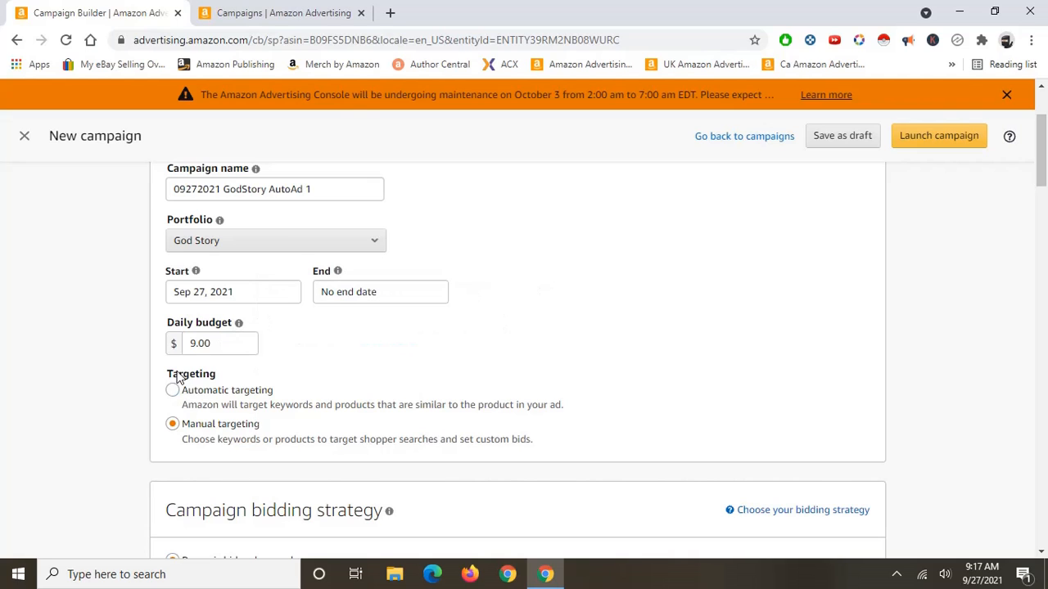
Switch the campaign to Automatic targeting and check that the campaign name matches that ad type.
{"action": "left_click_drag", "start_coordinate": [178, 374], "coordinate": [235, 382]}
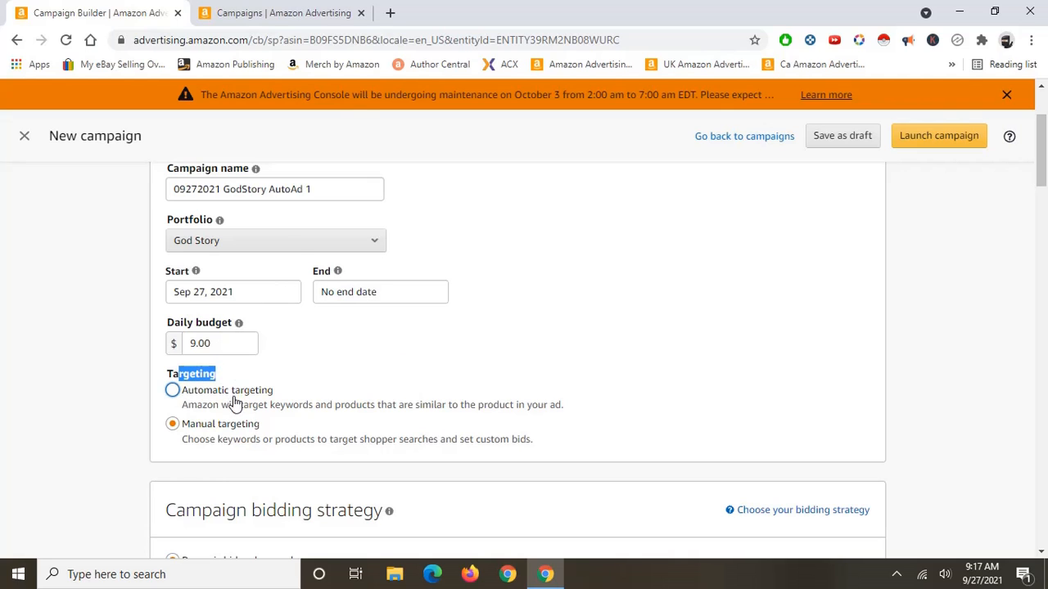
{"action": "mouse_move", "coordinate": [196, 424]}
{"action": "left_mouse_down"}
{"action": "mouse_move", "coordinate": [545, 447]}
{"action": "mouse_move", "coordinate": [171, 423]}
{"action": "mouse_move", "coordinate": [189, 424]}
{"action": "left_mouse_up"}
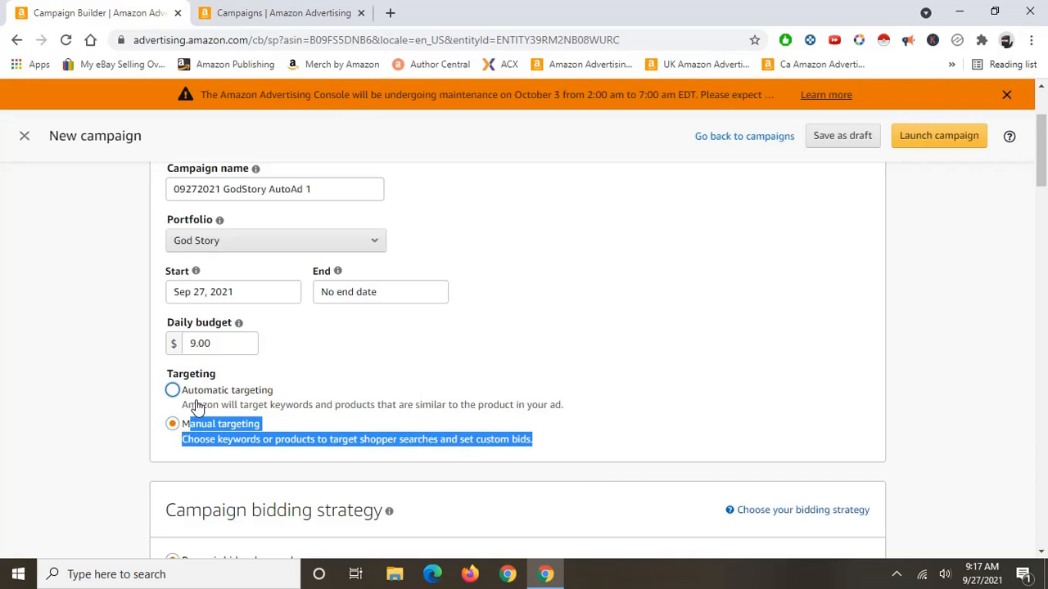
{"action": "left_click", "coordinate": [196, 407]}
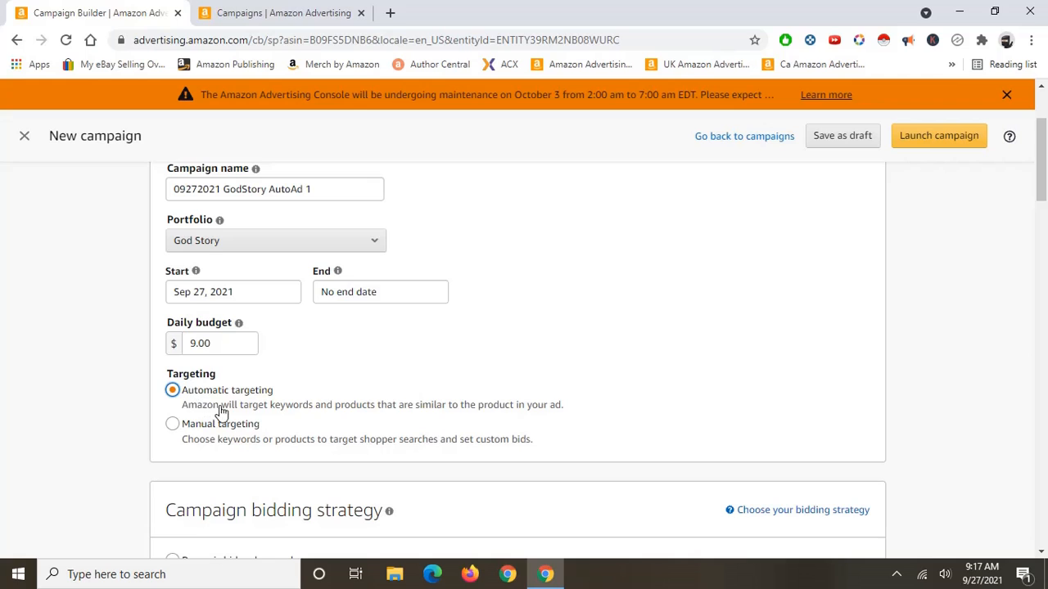
{"action": "left_click_drag", "start_coordinate": [276, 189], "coordinate": [312, 189]}
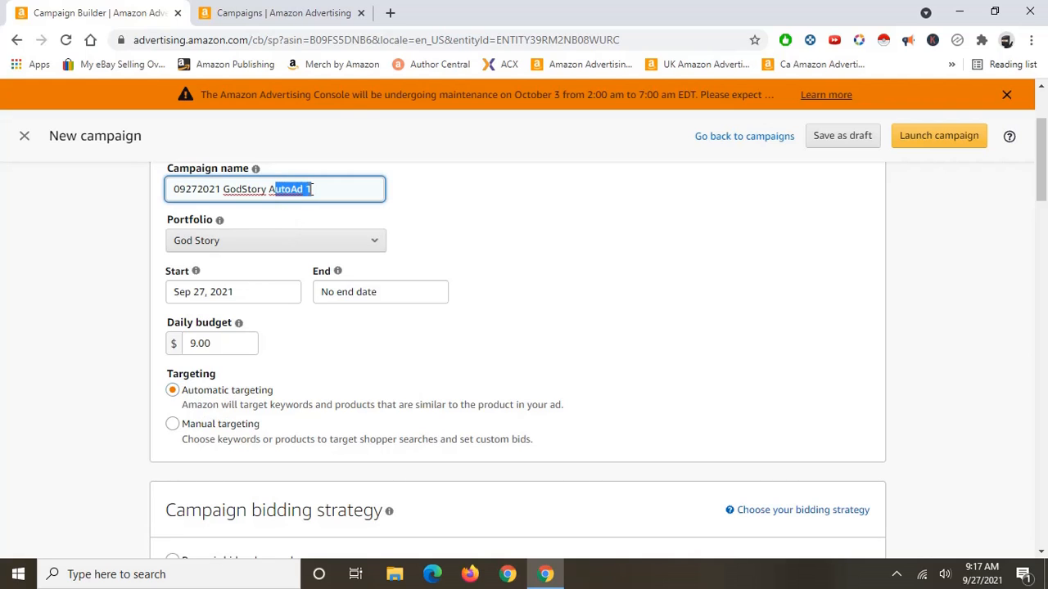
{"action": "left_click", "coordinate": [266, 406]}
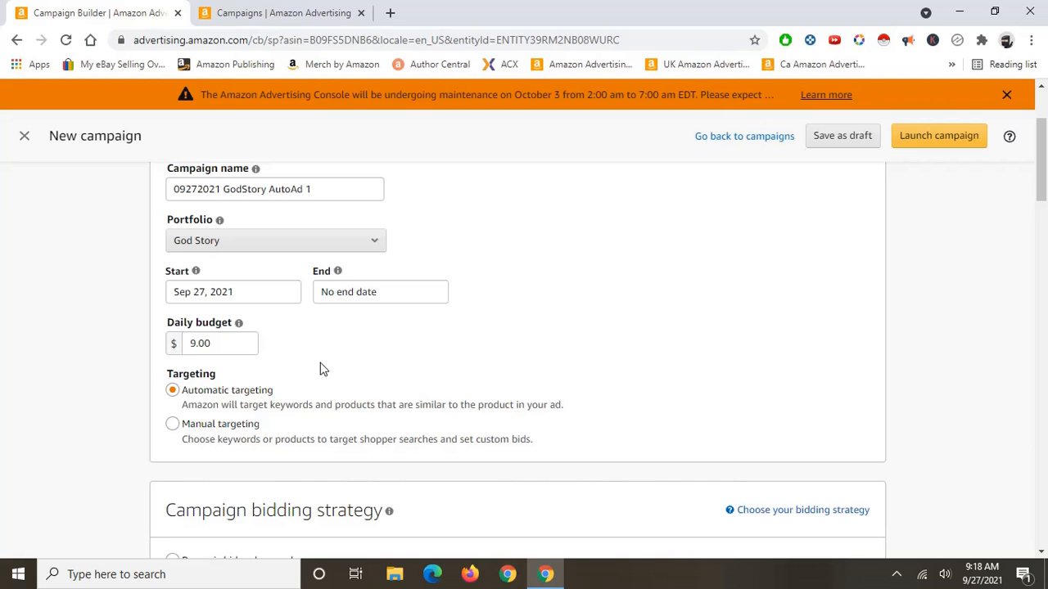
Compare the campaign bidding strategy descriptions and select Dynamic bids - down only.
{"action": "scroll", "coordinate": [336, 352], "scroll_direction": "down", "scroll_amount": 2}
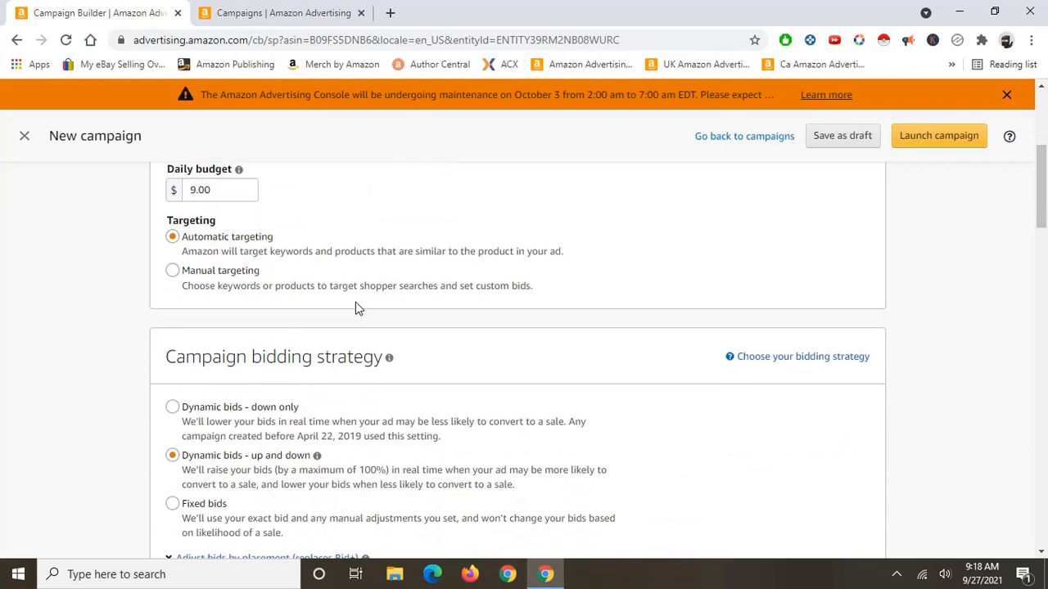
{"action": "scroll", "coordinate": [283, 233], "scroll_direction": "down", "scroll_amount": 1}
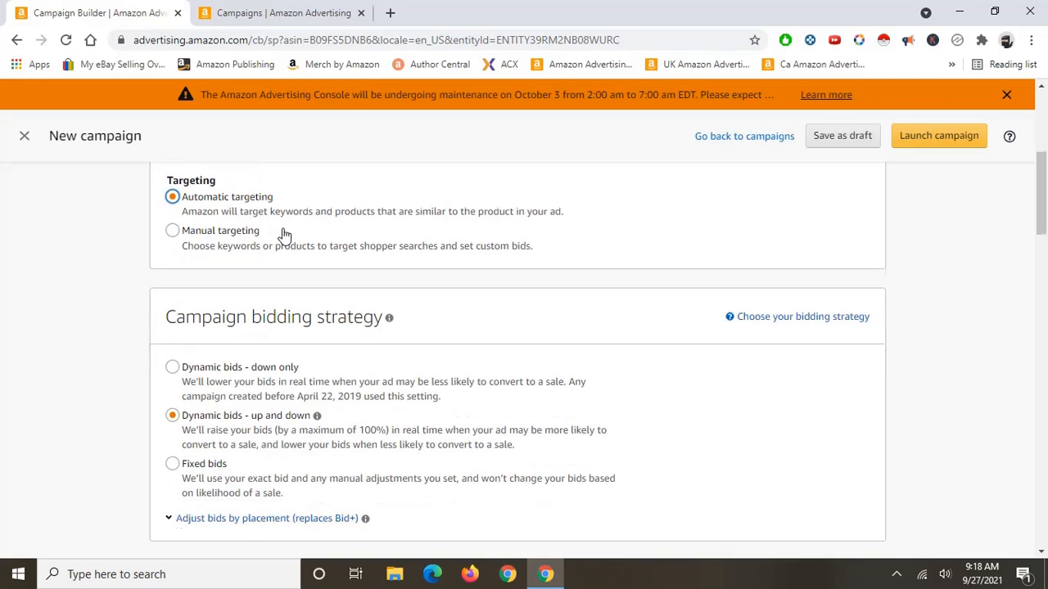
{"action": "left_click_drag", "start_coordinate": [166, 315], "coordinate": [384, 322]}
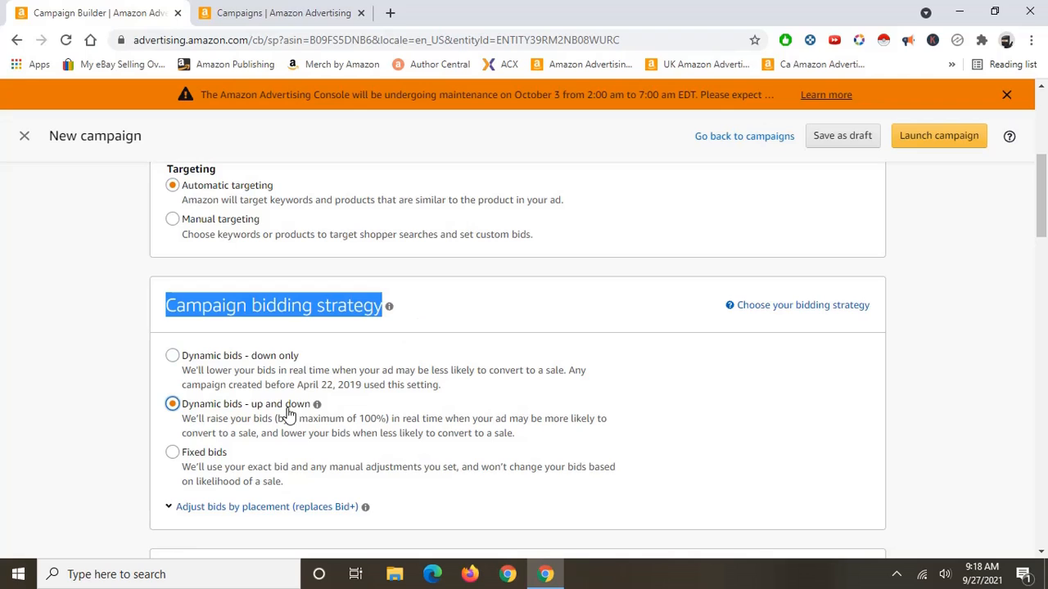
{"action": "left_click_drag", "start_coordinate": [249, 406], "coordinate": [304, 418]}
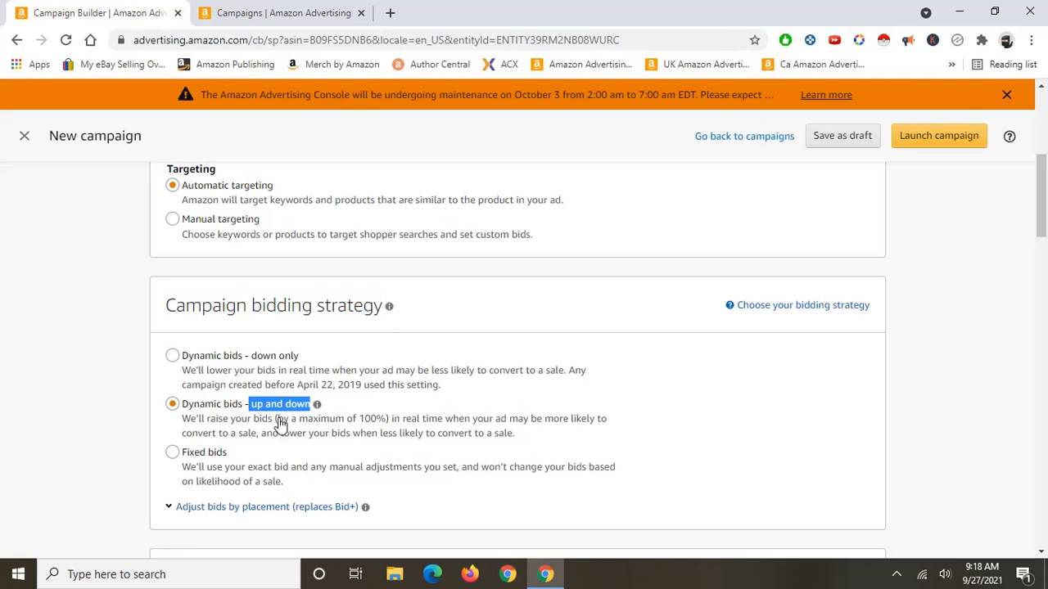
{"action": "left_click_drag", "start_coordinate": [209, 420], "coordinate": [399, 425]}
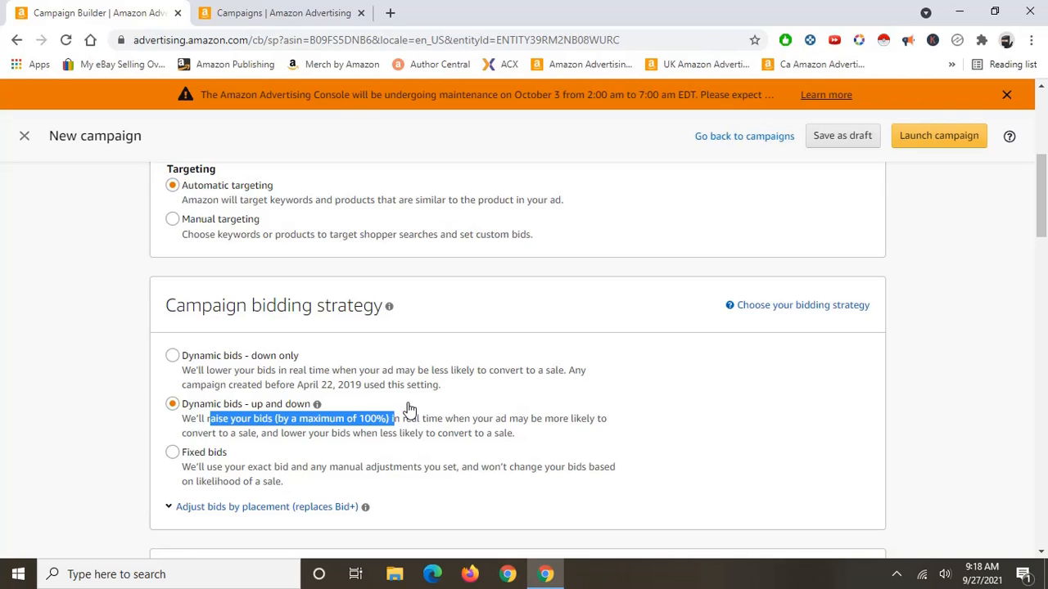
{"action": "left_click", "coordinate": [240, 464]}
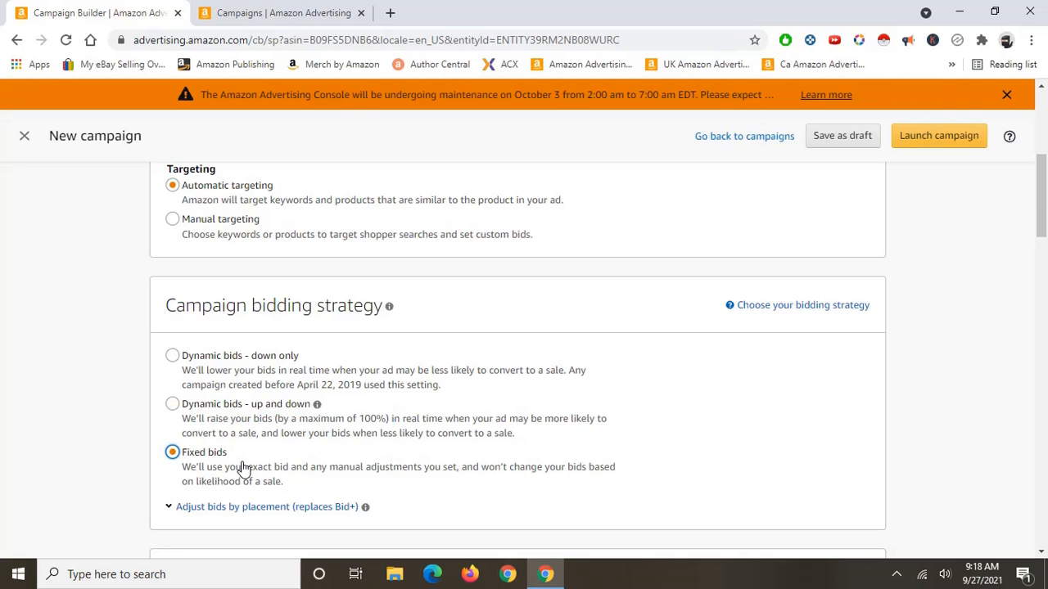
{"action": "left_click", "coordinate": [248, 383]}
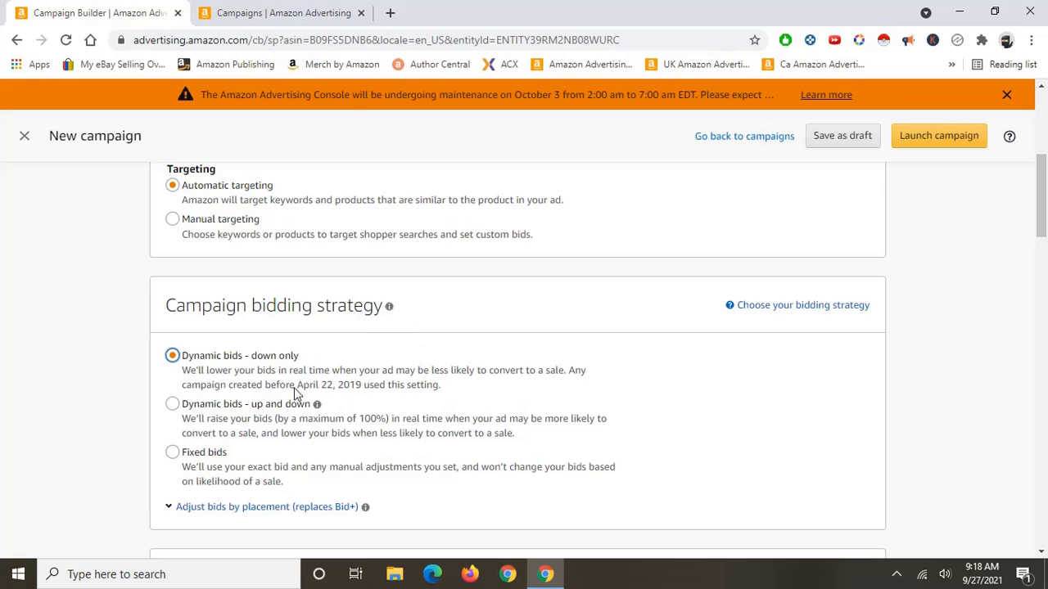
{"action": "left_click_drag", "start_coordinate": [202, 362], "coordinate": [313, 363]}
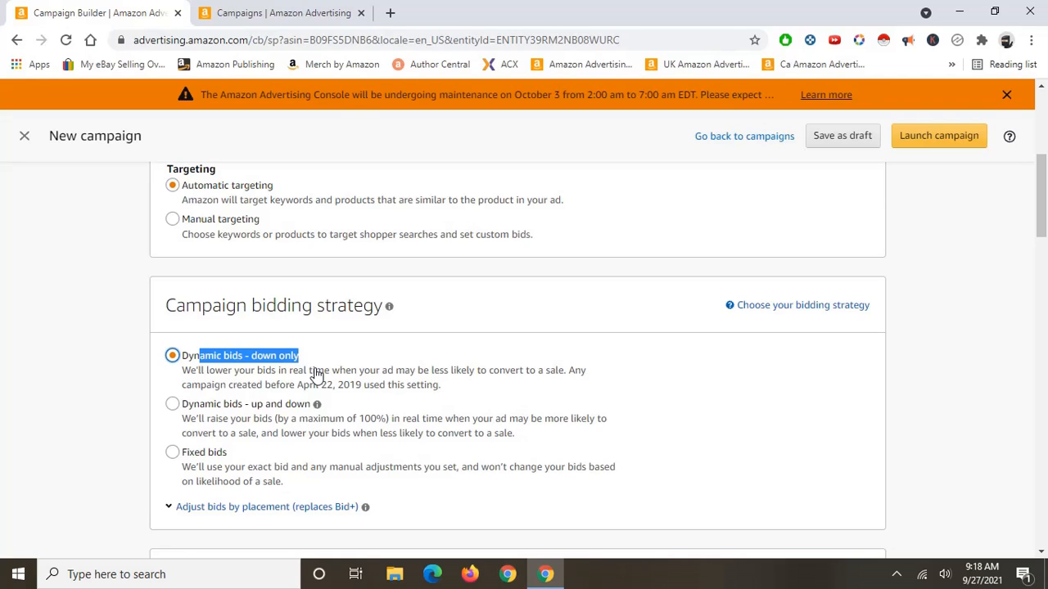
{"action": "left_click", "coordinate": [324, 339]}
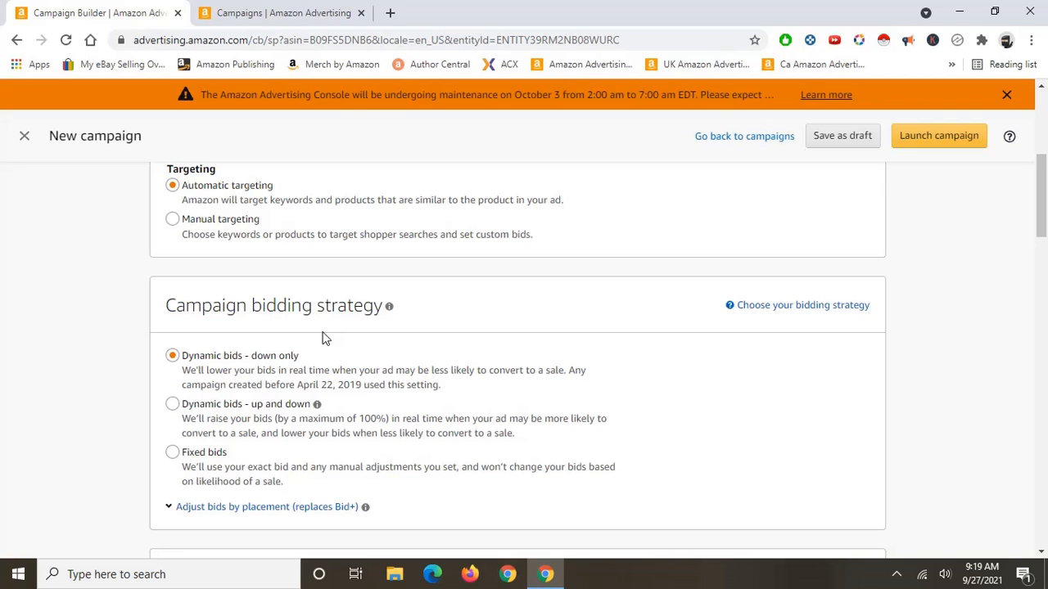
Switch to the Campaigns dashboard and chart total Spend against Sales for all campaigns.
{"action": "left_click", "coordinate": [226, 9]}
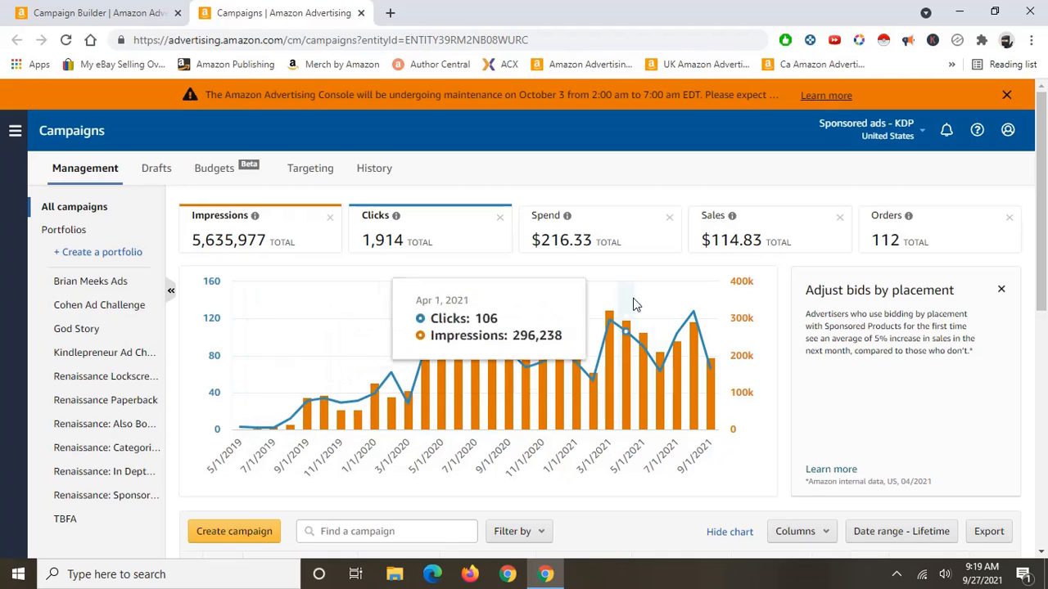
{"action": "left_click_drag", "start_coordinate": [524, 256], "coordinate": [647, 249]}
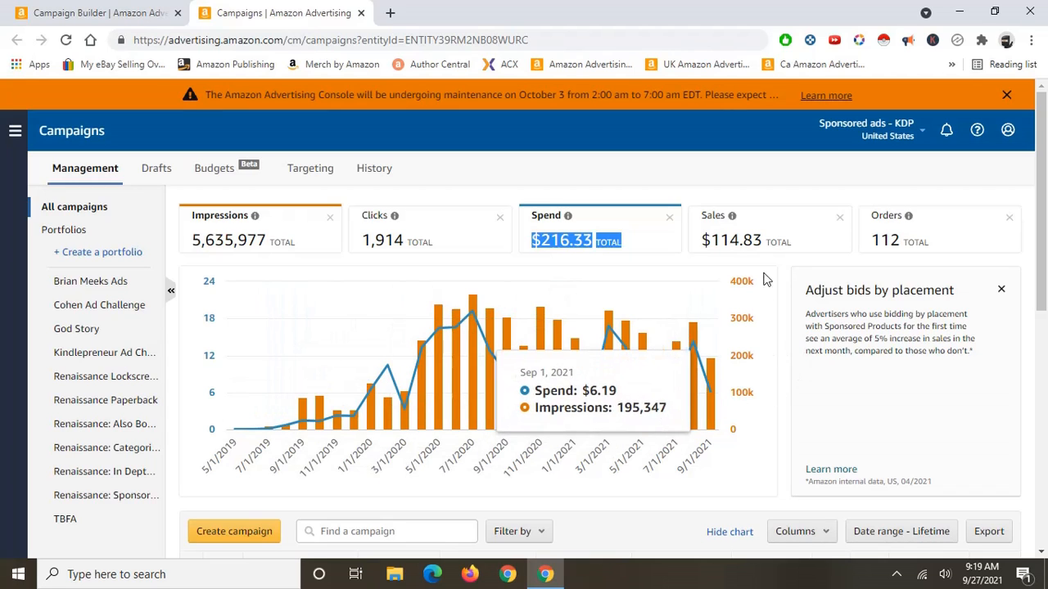
{"action": "triple_click", "coordinate": [808, 245]}
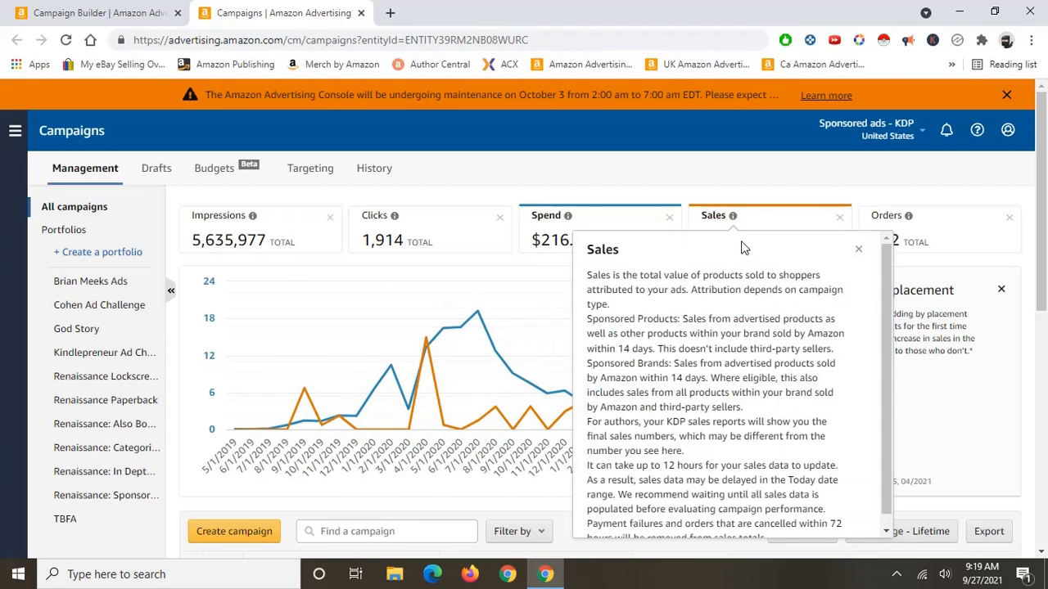
{"action": "left_click", "coordinate": [701, 188]}
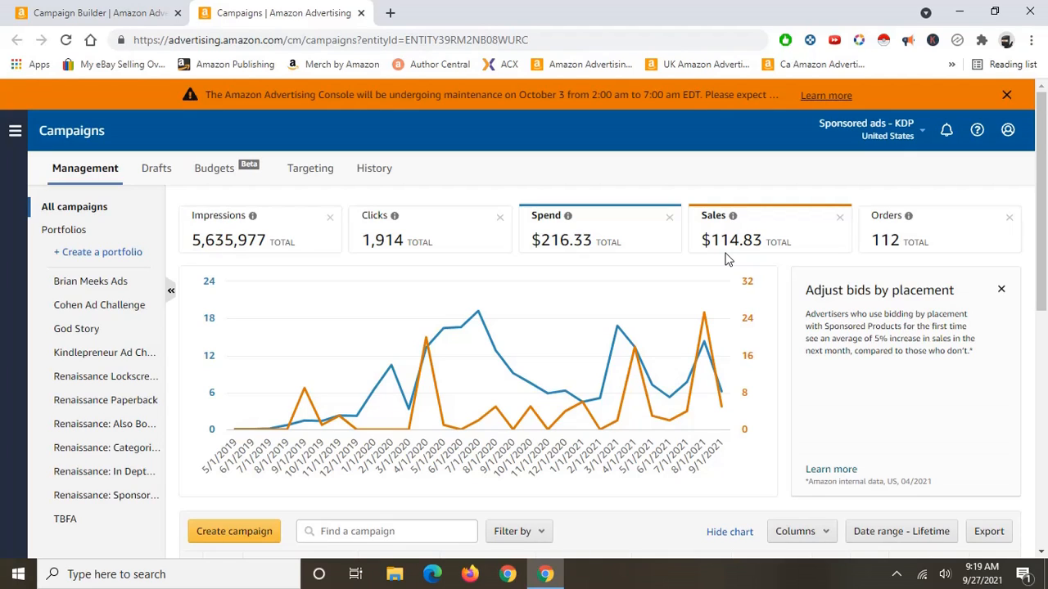
Remove the Sales, Spend and Impressions metrics from the dashboard and chart Clicks against Orders.
{"action": "left_click", "coordinate": [839, 217]}
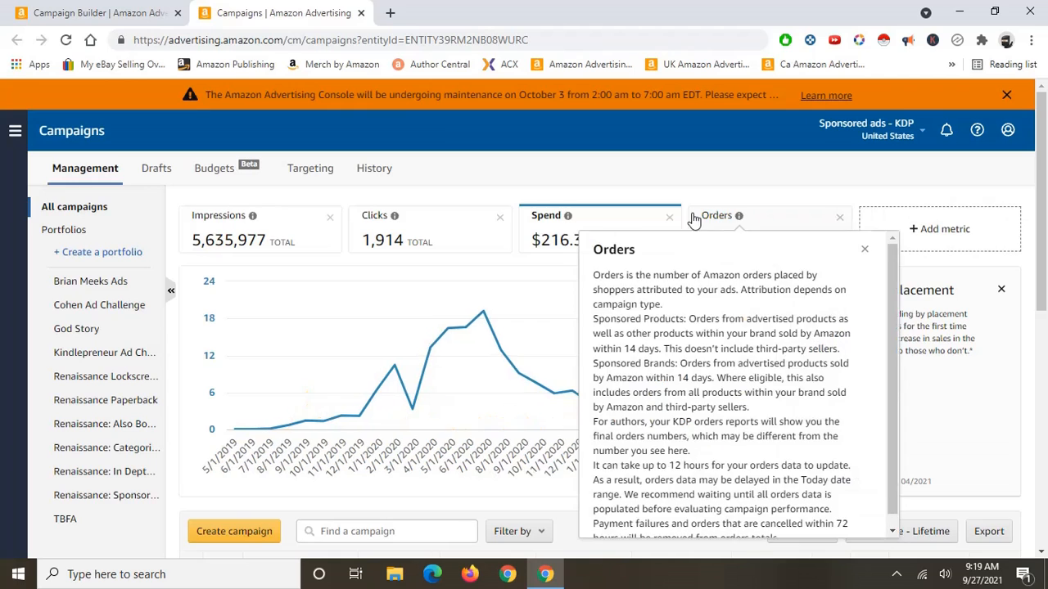
{"action": "left_click", "coordinate": [670, 218]}
{"action": "left_click", "coordinate": [328, 219]}
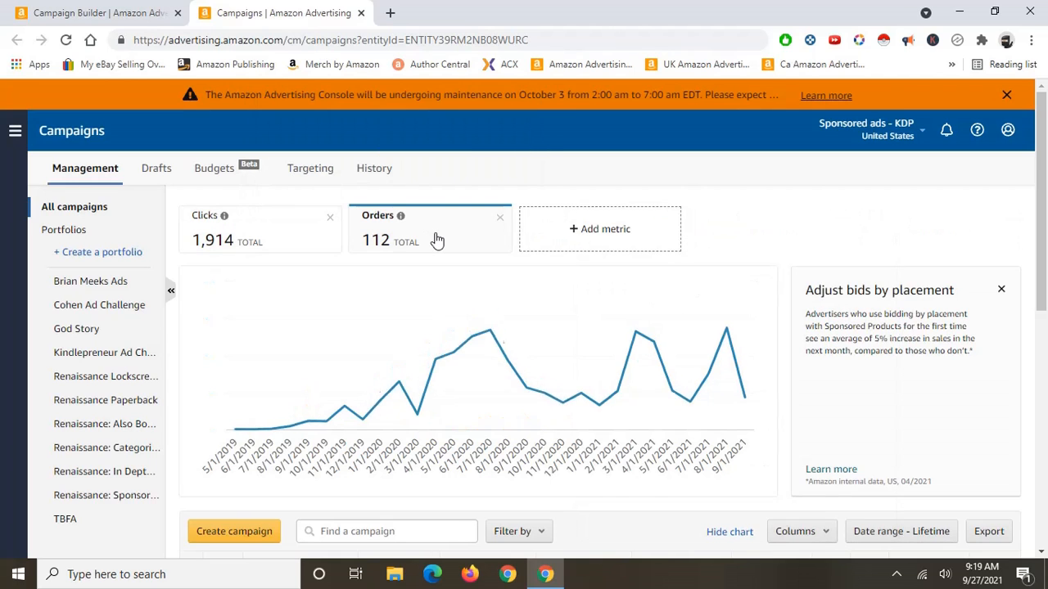
{"action": "left_click", "coordinate": [290, 253]}
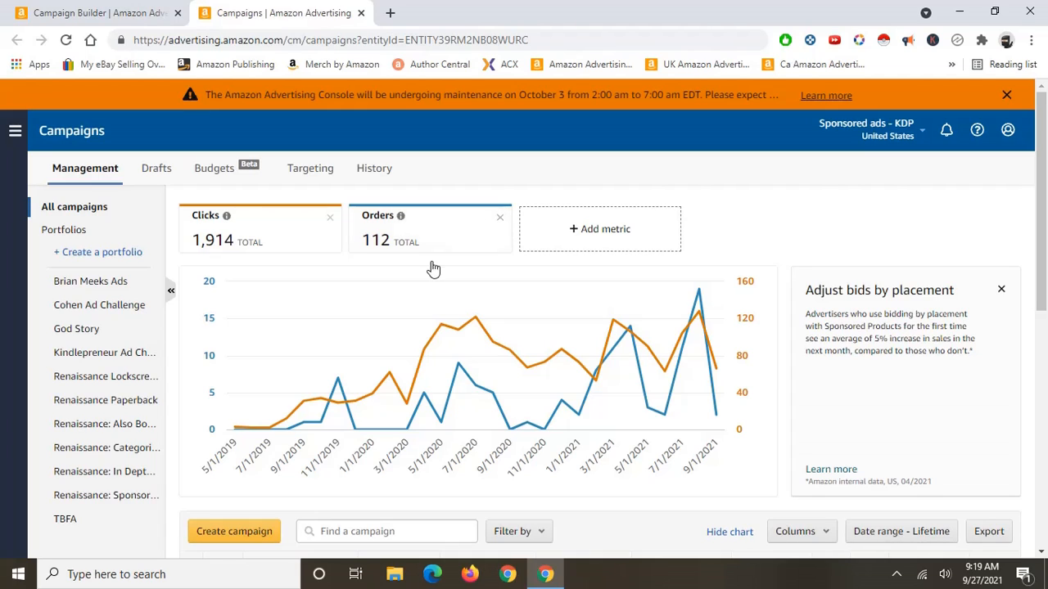
Add the Impressions and Spend metrics back to the campaigns dashboard.
{"action": "left_click", "coordinate": [604, 241]}
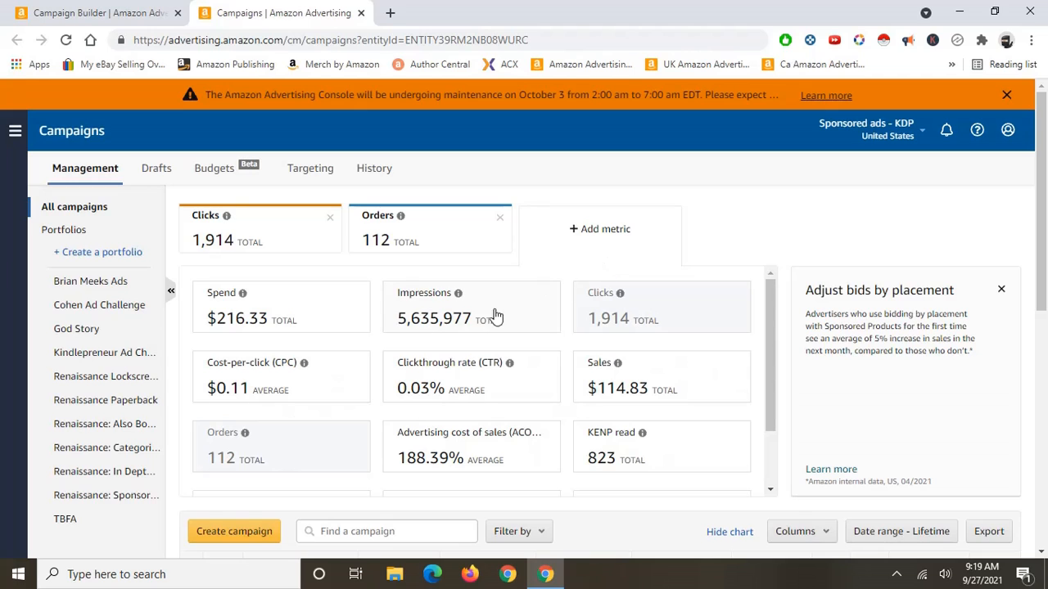
{"action": "left_click", "coordinate": [463, 316]}
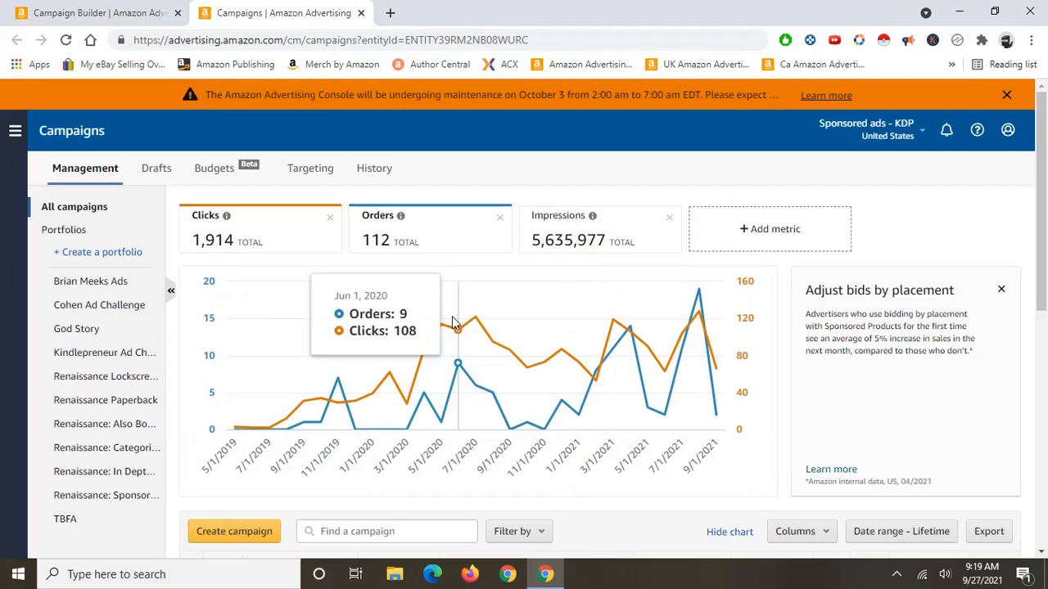
{"action": "left_click", "coordinate": [743, 229]}
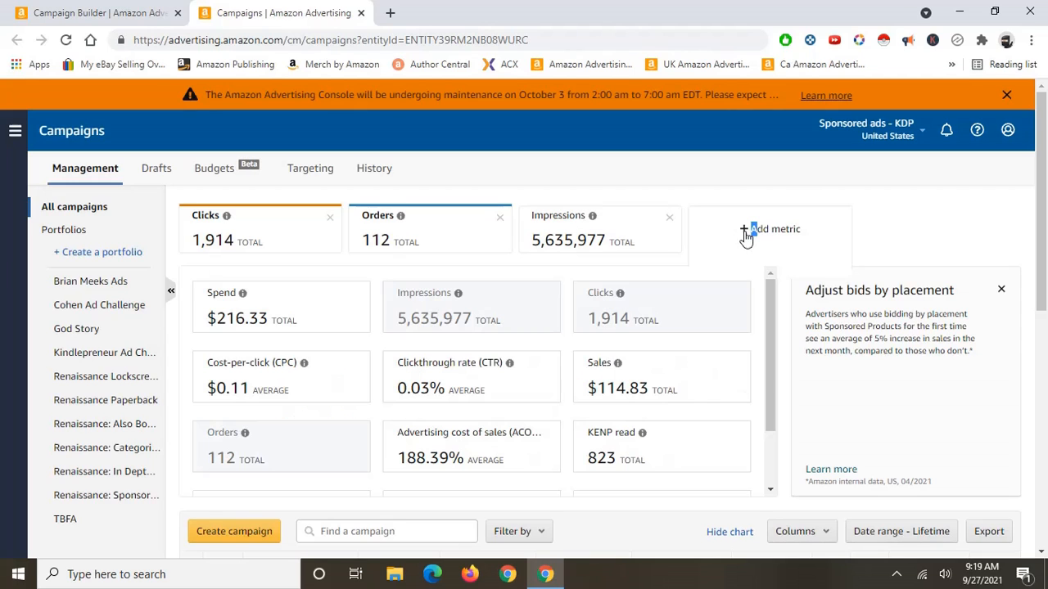
{"action": "left_click", "coordinate": [262, 318]}
Chart Impressions with Orders, and compare Impressions with Spend on the dashboard.
{"action": "left_click_drag", "start_coordinate": [637, 242], "coordinate": [557, 241]}
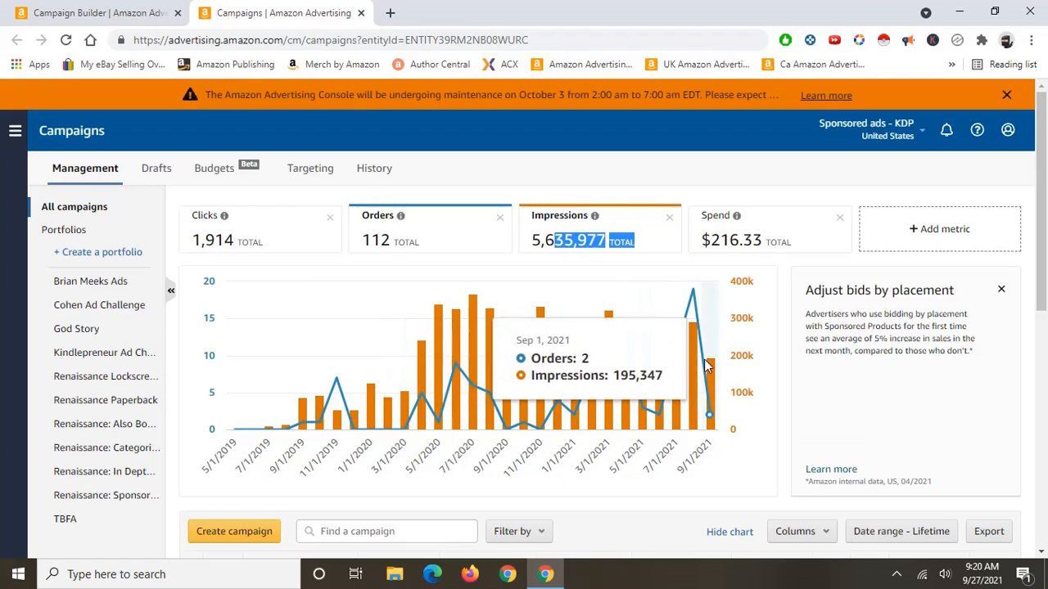
{"action": "left_click", "coordinate": [549, 247]}
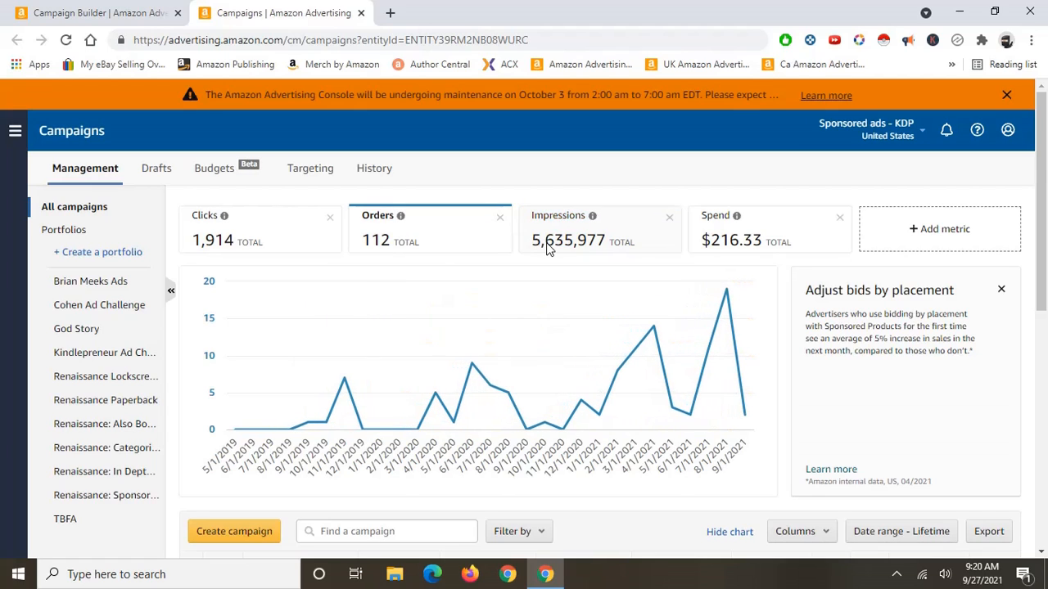
{"action": "left_click", "coordinate": [567, 248]}
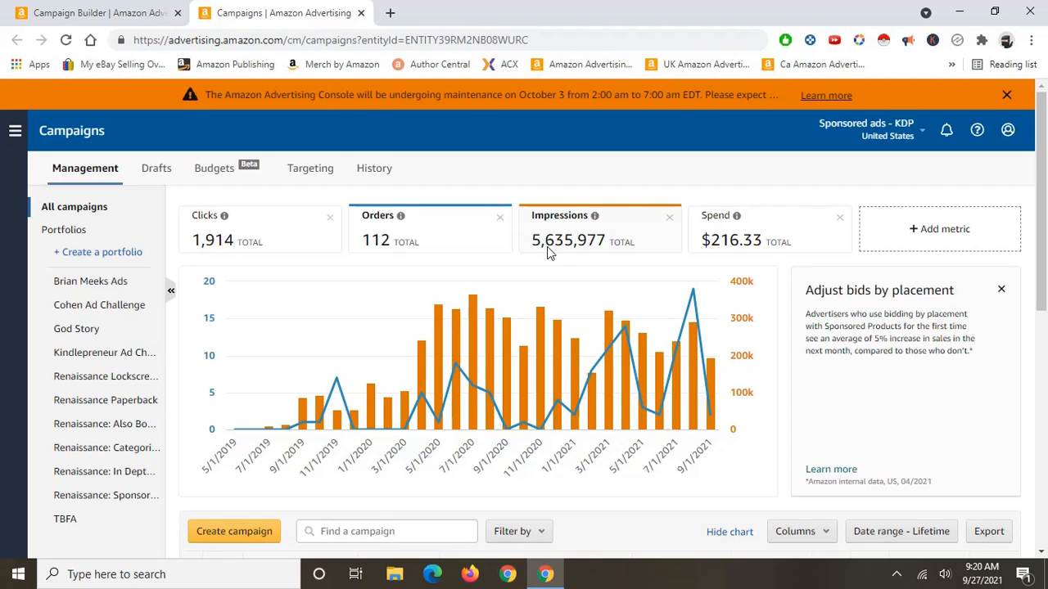
{"action": "left_click_drag", "start_coordinate": [702, 246], "coordinate": [779, 243]}
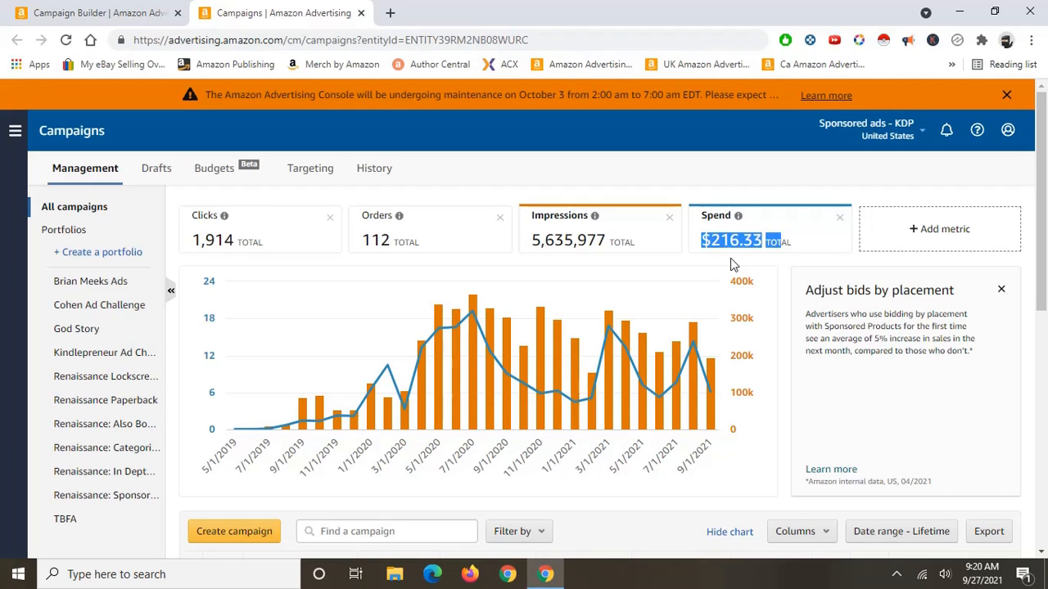
Return to the campaign builder and keep Dynamic bids - down only as the campaign bidding strategy.
{"action": "left_click", "coordinate": [92, 10]}
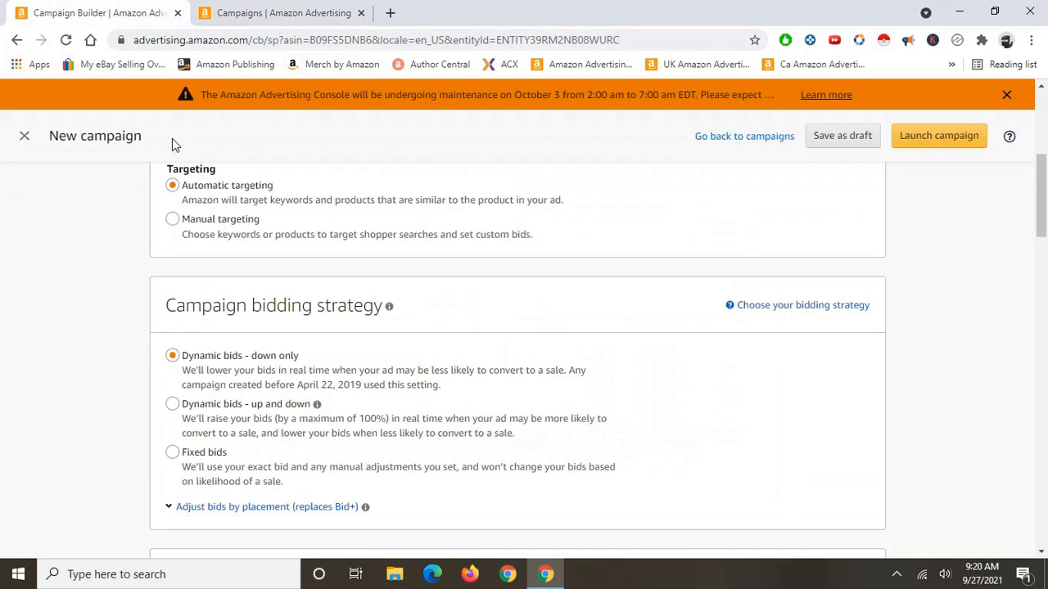
{"action": "left_click", "coordinate": [187, 355]}
{"action": "left_click_drag", "start_coordinate": [222, 360], "coordinate": [345, 373]}
{"action": "scroll", "coordinate": [383, 367], "scroll_direction": "up", "scroll_amount": 3}
{"action": "scroll", "coordinate": [389, 356], "scroll_direction": "down", "scroll_amount": 3}
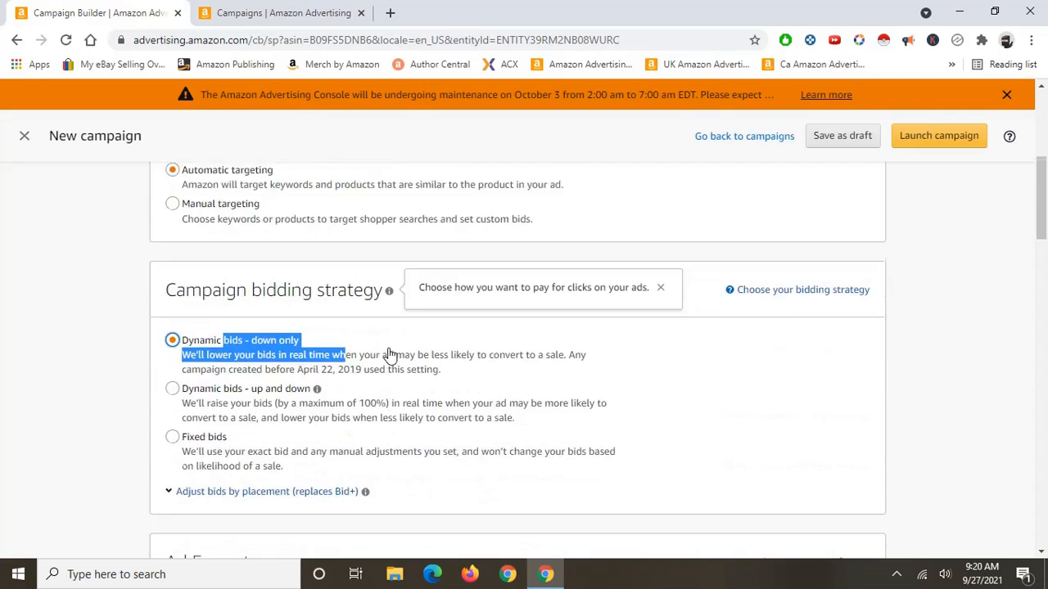
{"action": "scroll", "coordinate": [390, 354], "scroll_direction": "down", "scroll_amount": 4}
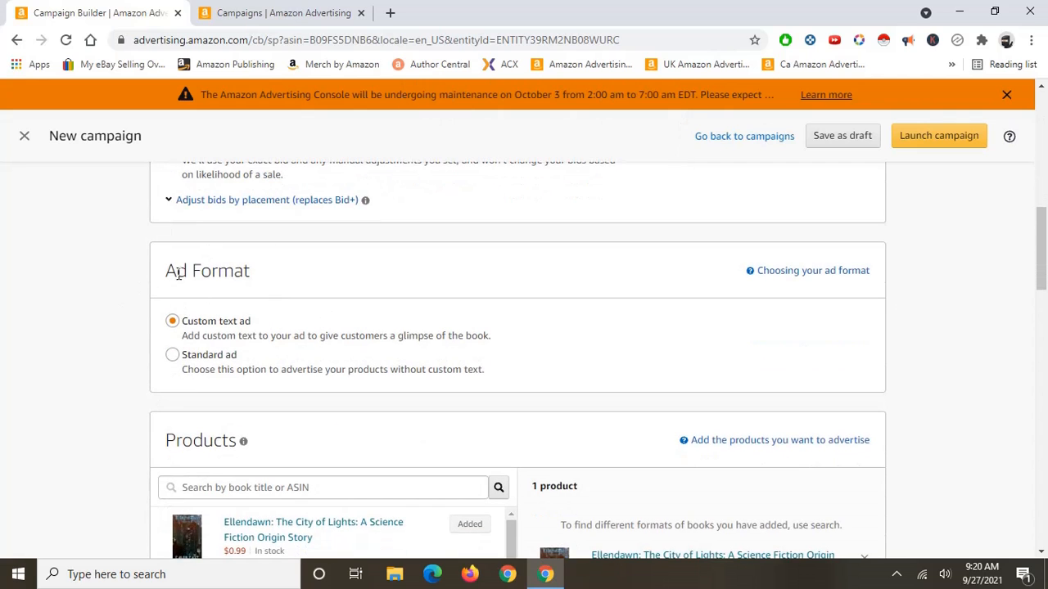
Keep the Custom text ad format and remove the Ellendawn book from the campaign's products.
{"action": "left_click_drag", "start_coordinate": [218, 271], "coordinate": [276, 275]}
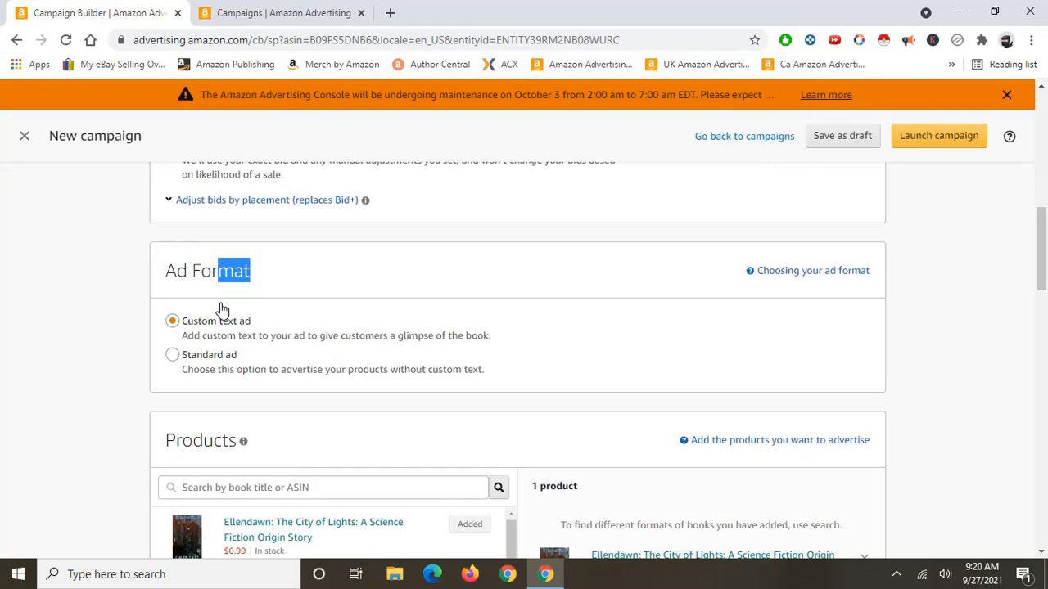
{"action": "scroll", "coordinate": [269, 360], "scroll_direction": "down", "scroll_amount": 2}
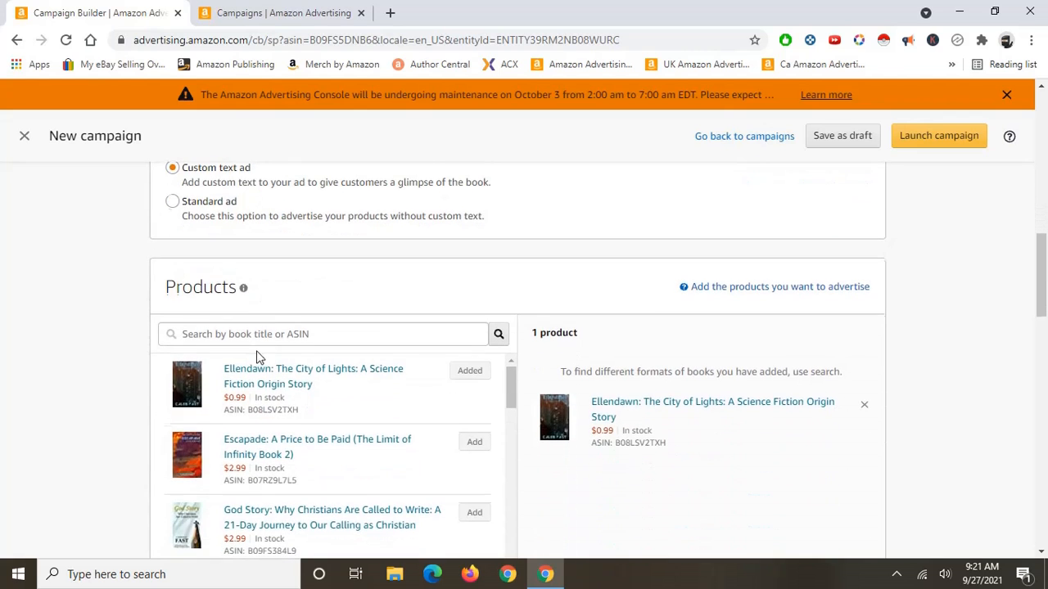
{"action": "left_click", "coordinate": [866, 412]}
{"action": "scroll", "coordinate": [337, 292], "scroll_direction": "down", "scroll_amount": 1}
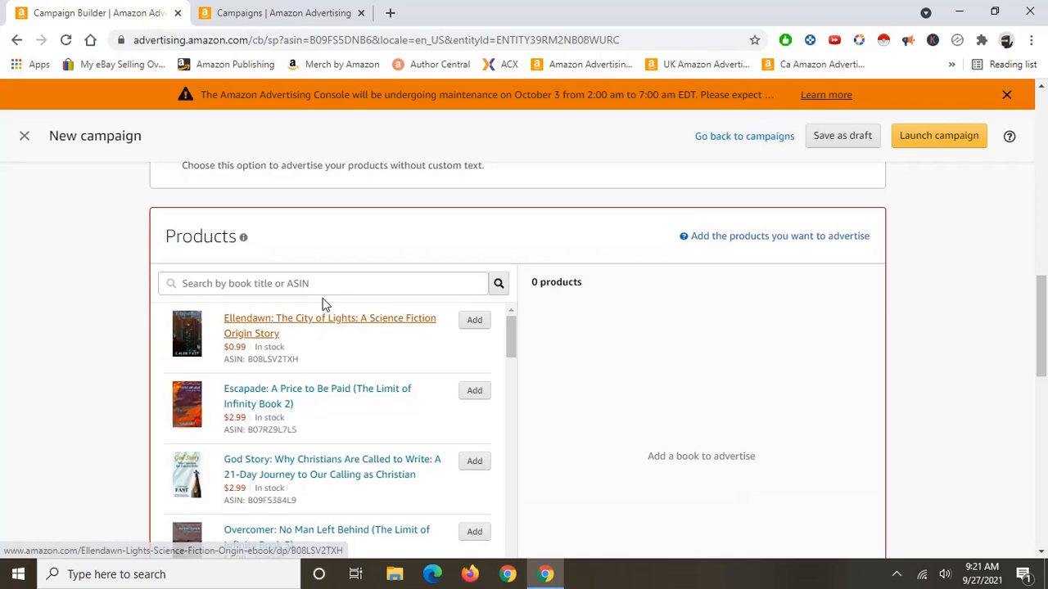
Search the products for "God" and add both God Story editions, priced $7.99 and $2.99, to the campaign.
{"action": "left_click", "coordinate": [322, 284]}
{"action": "scroll", "coordinate": [101, 346], "scroll_direction": "down", "scroll_amount": 1}
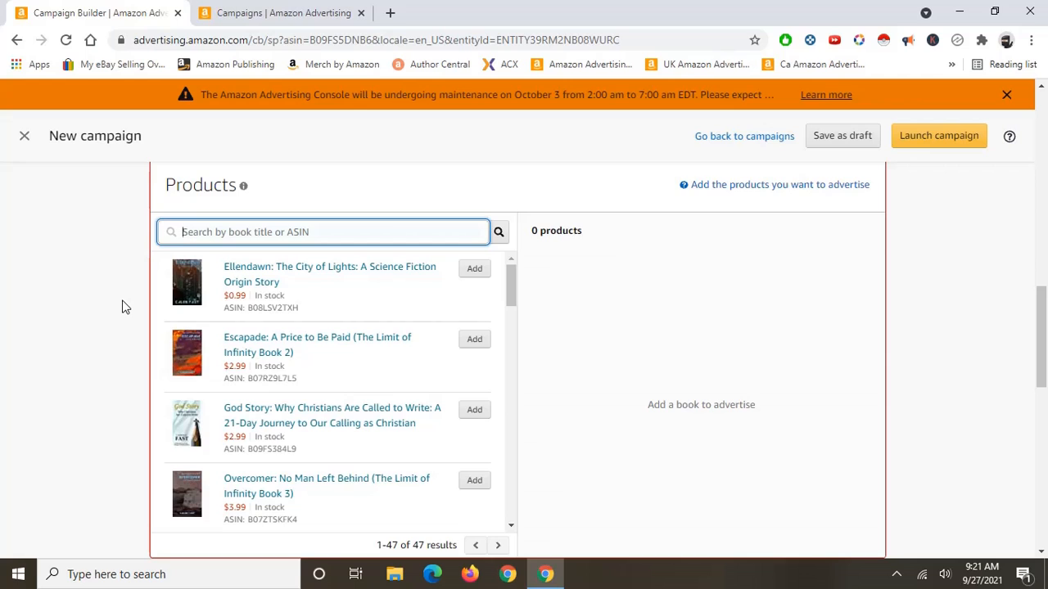
{"action": "type", "text": "God"}
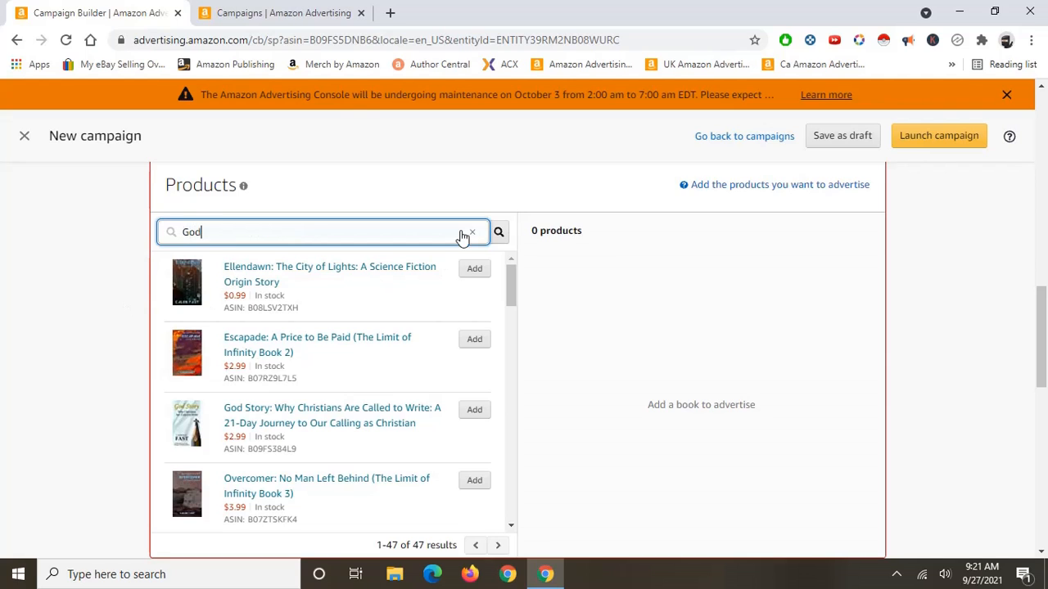
{"action": "left_click", "coordinate": [497, 233]}
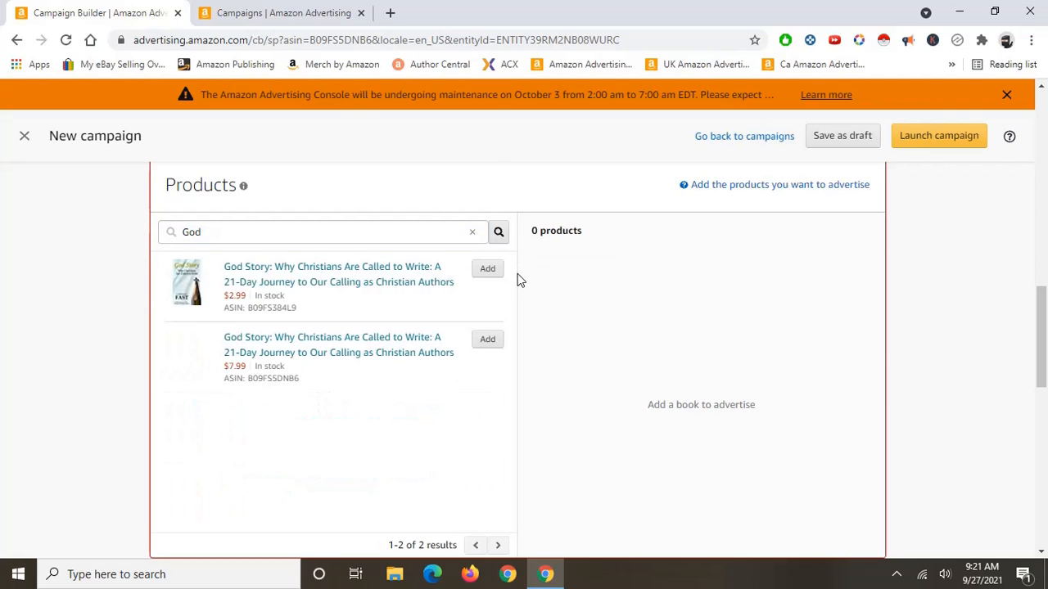
{"action": "left_click", "coordinate": [487, 342]}
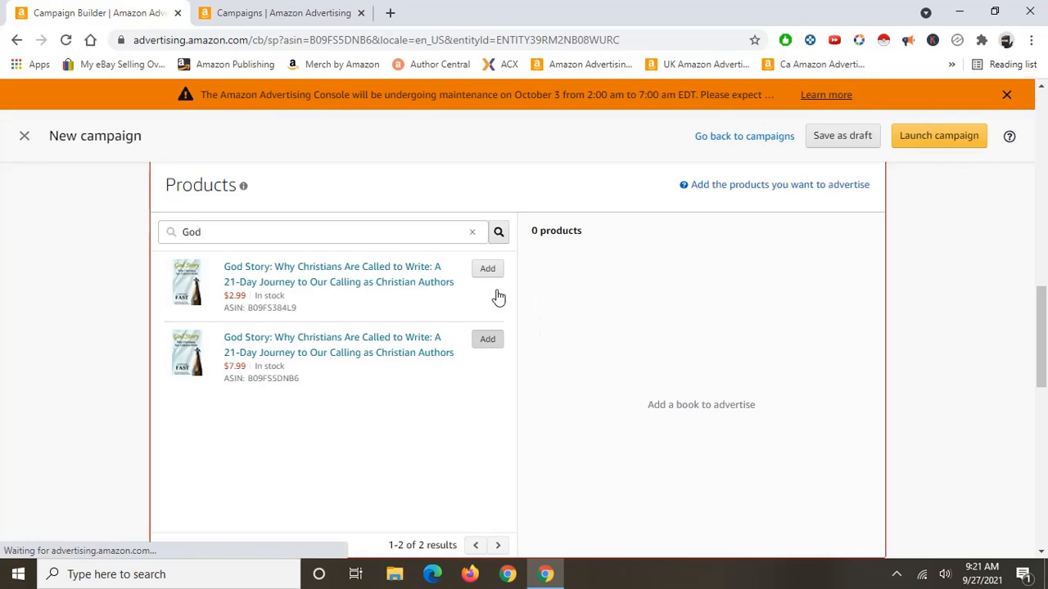
{"action": "left_click", "coordinate": [490, 272]}
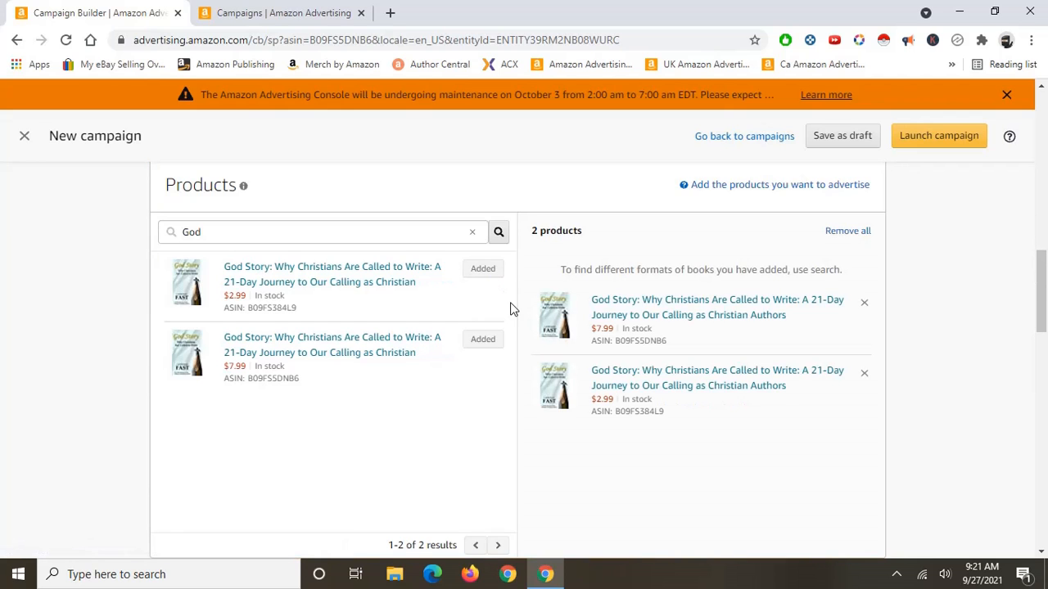
Compare the Custom text ad and Standard ad formats, and check the God Story books selected for the campaign.
{"action": "scroll", "coordinate": [524, 297], "scroll_direction": "up", "scroll_amount": 1}
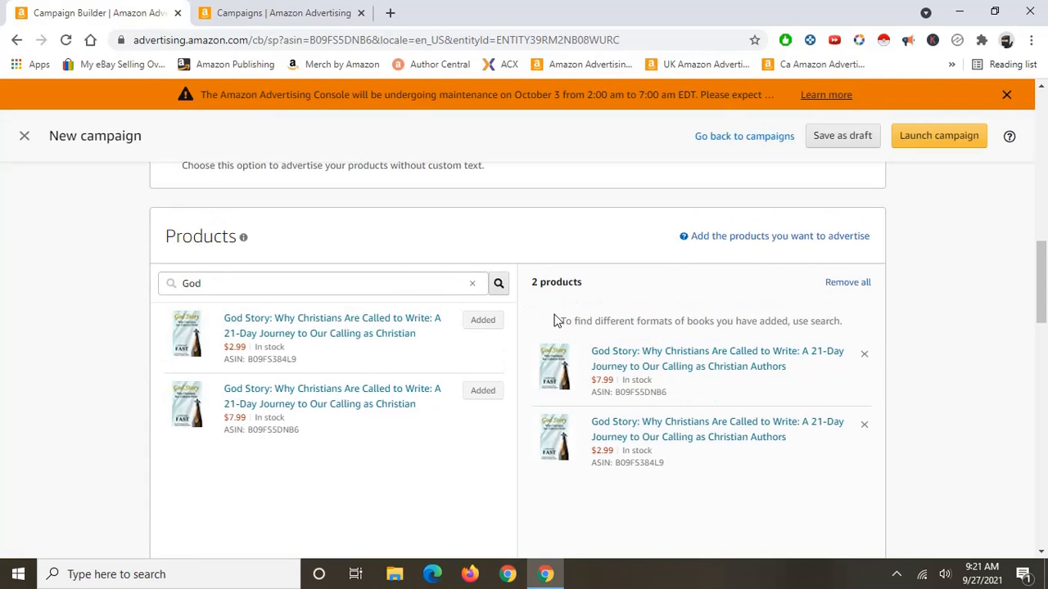
{"action": "scroll", "coordinate": [491, 307], "scroll_direction": "up", "scroll_amount": 3}
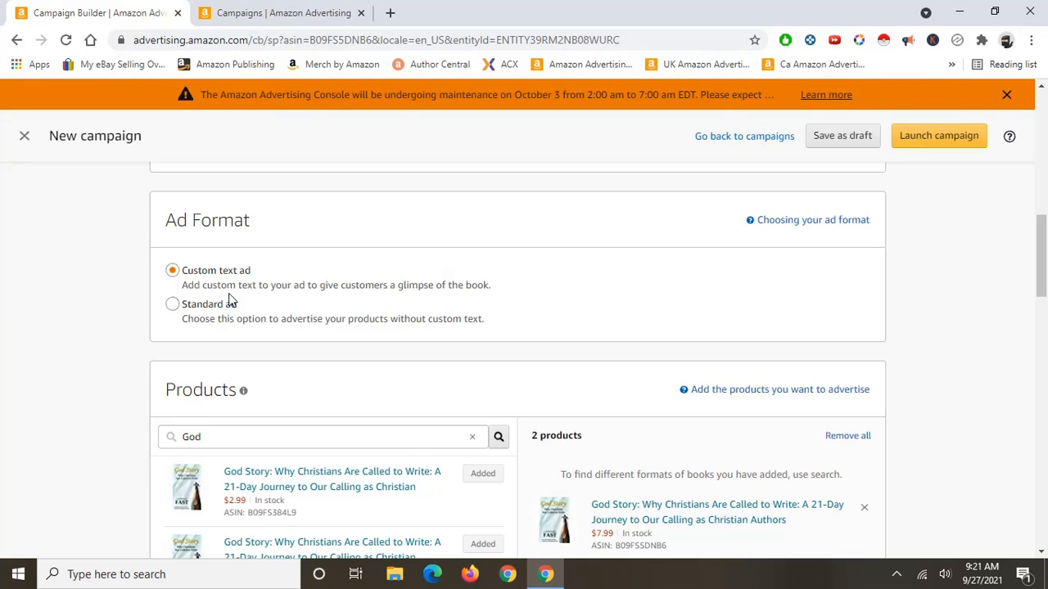
{"action": "scroll", "coordinate": [251, 262], "scroll_direction": "down", "scroll_amount": 1}
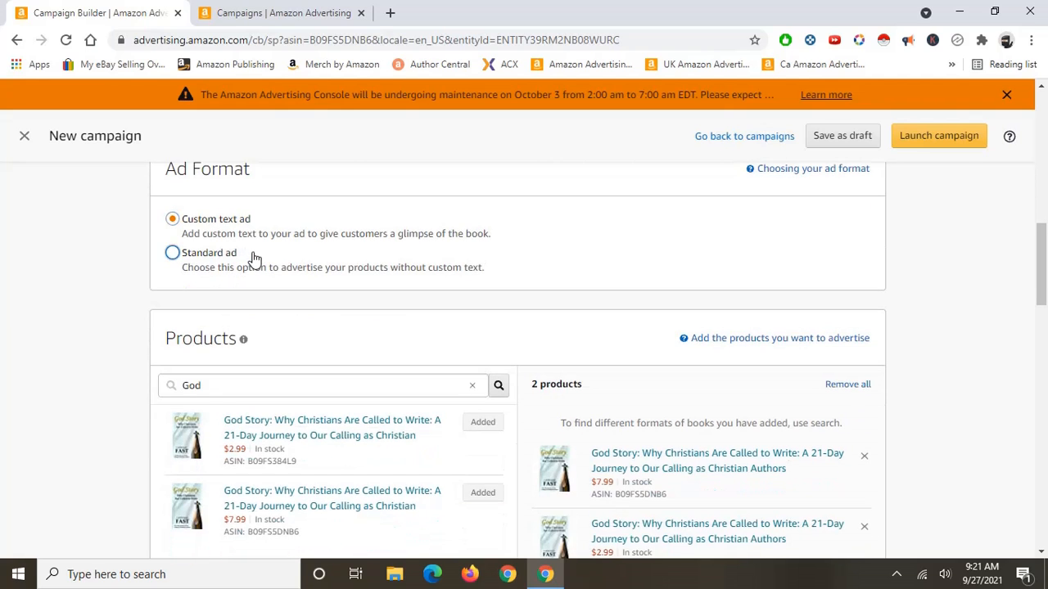
{"action": "scroll", "coordinate": [315, 269], "scroll_direction": "down", "scroll_amount": 1}
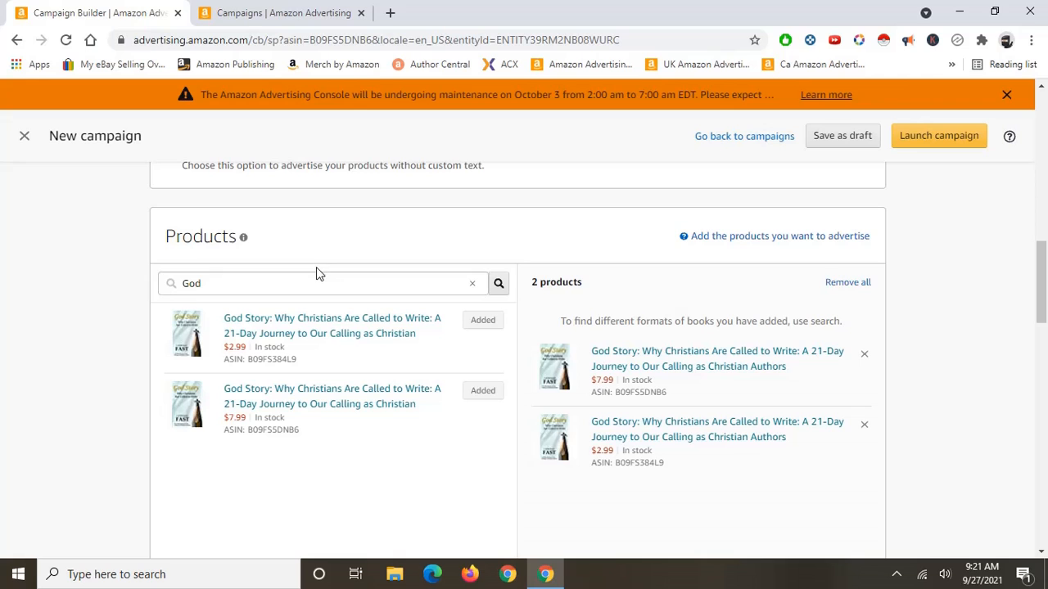
{"action": "scroll", "coordinate": [315, 272], "scroll_direction": "down", "scroll_amount": 1}
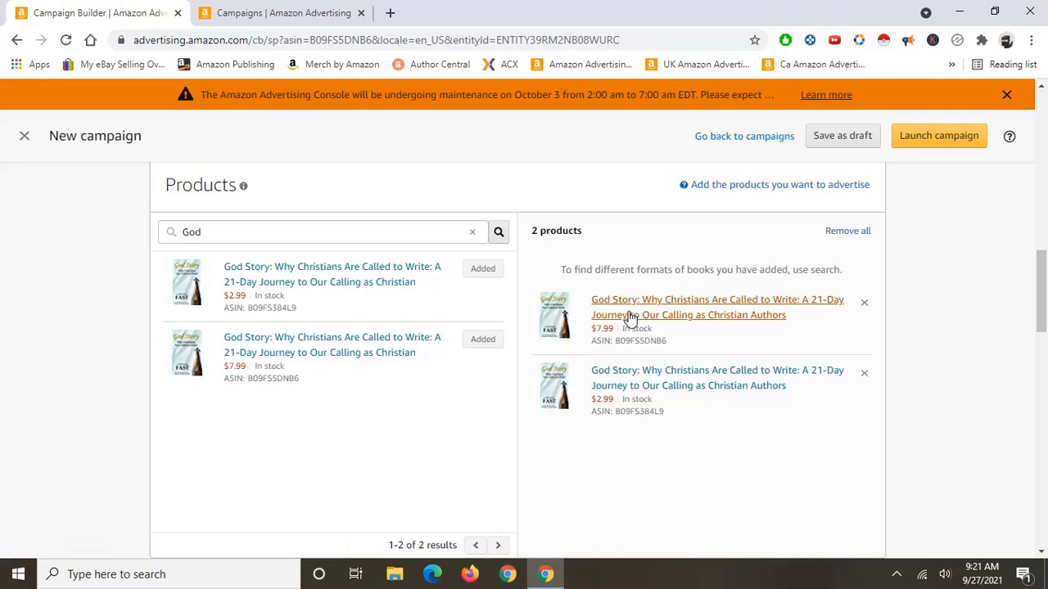
{"action": "scroll", "coordinate": [595, 337], "scroll_direction": "down", "scroll_amount": 2}
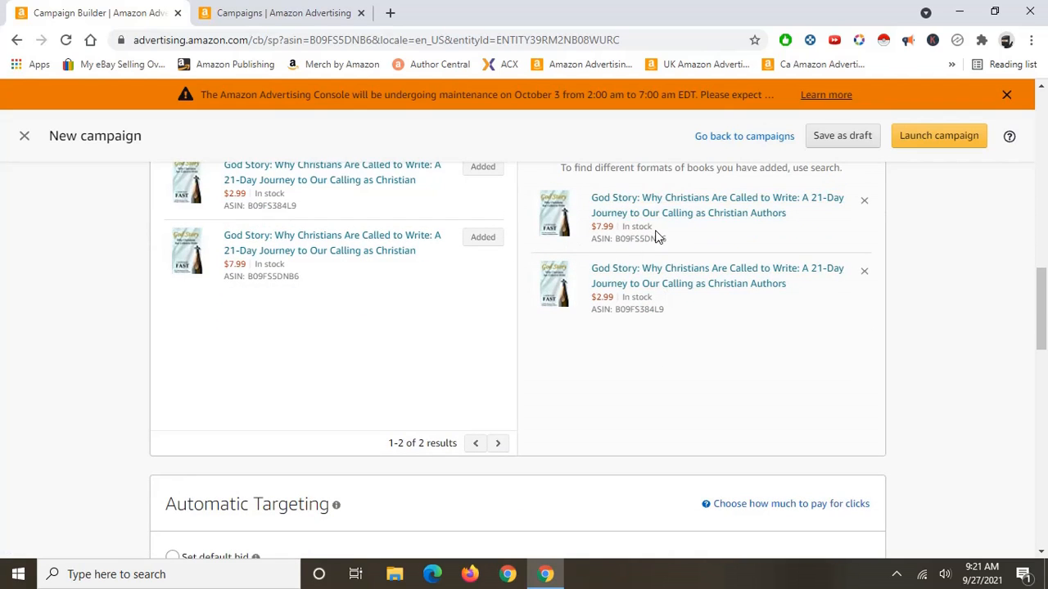
{"action": "scroll", "coordinate": [589, 233], "scroll_direction": "down", "scroll_amount": 4}
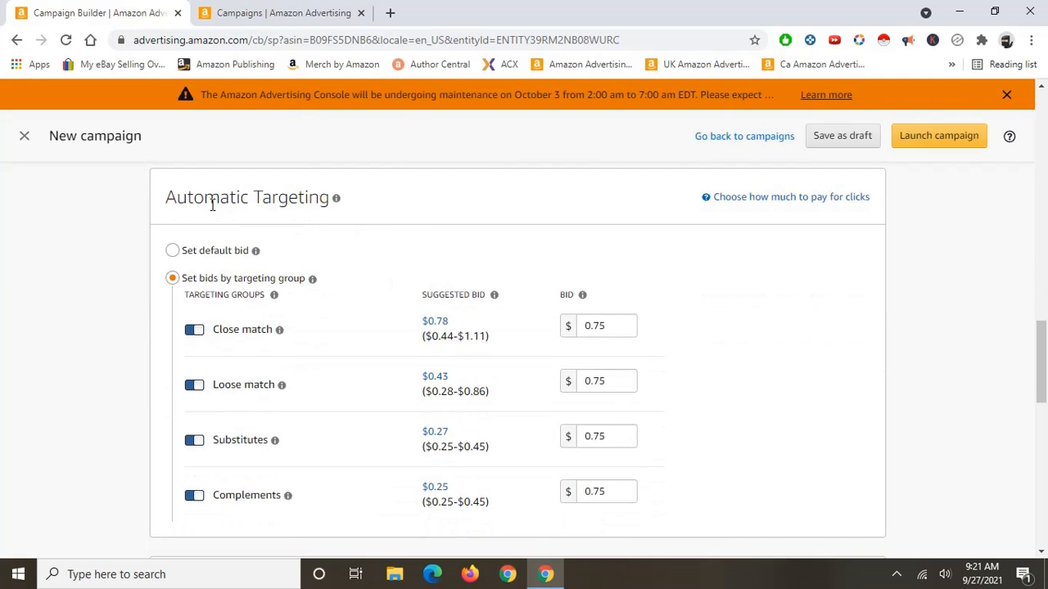
Switch Automatic Targeting to a single default bid and set it to $0.08.
{"action": "scroll", "coordinate": [432, 241], "scroll_direction": "up", "scroll_amount": 2}
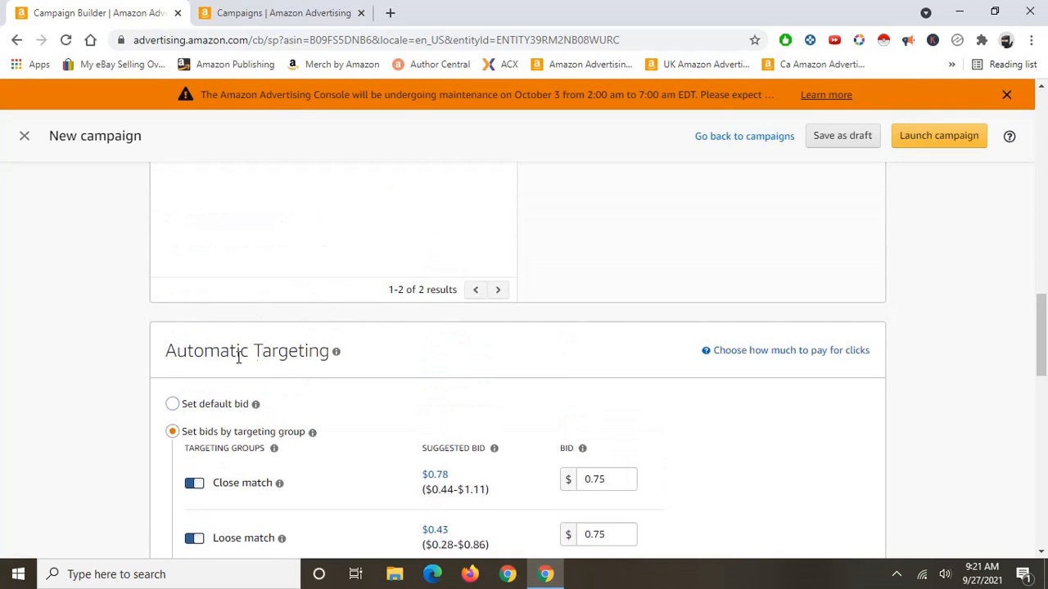
{"action": "scroll", "coordinate": [254, 372], "scroll_direction": "down", "scroll_amount": 1}
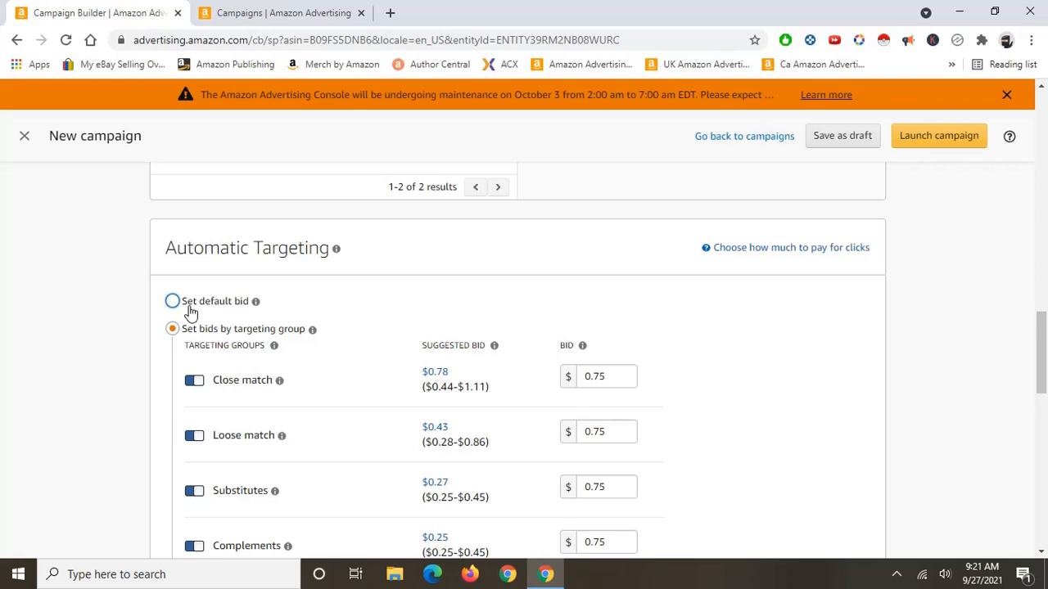
{"action": "left_click", "coordinate": [190, 311]}
{"action": "left_click_drag", "start_coordinate": [243, 322], "coordinate": [218, 319]}
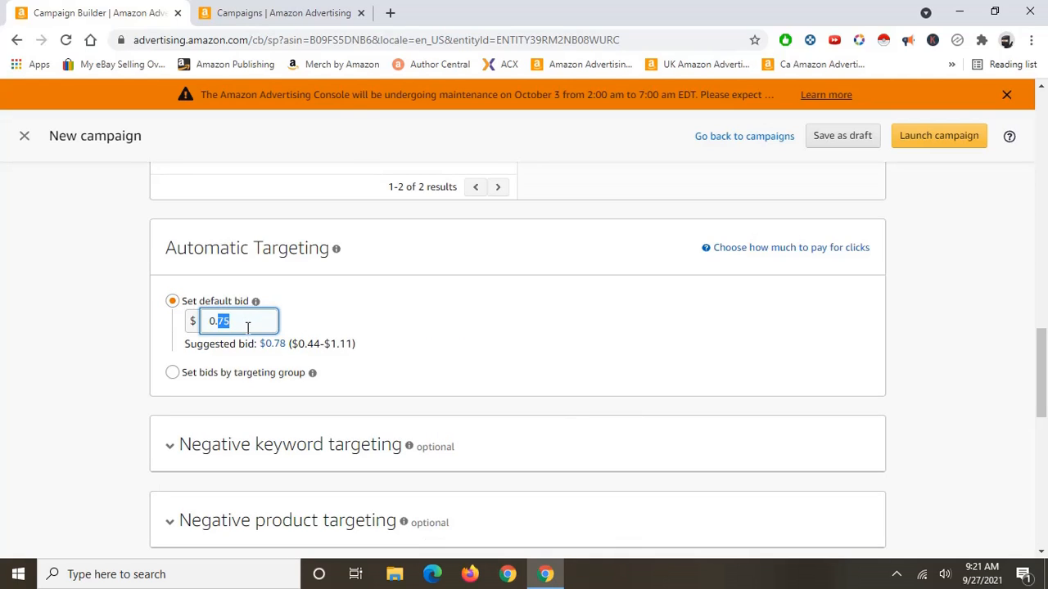
{"action": "type", "text": "08"}
{"action": "left_click", "coordinate": [418, 301]}
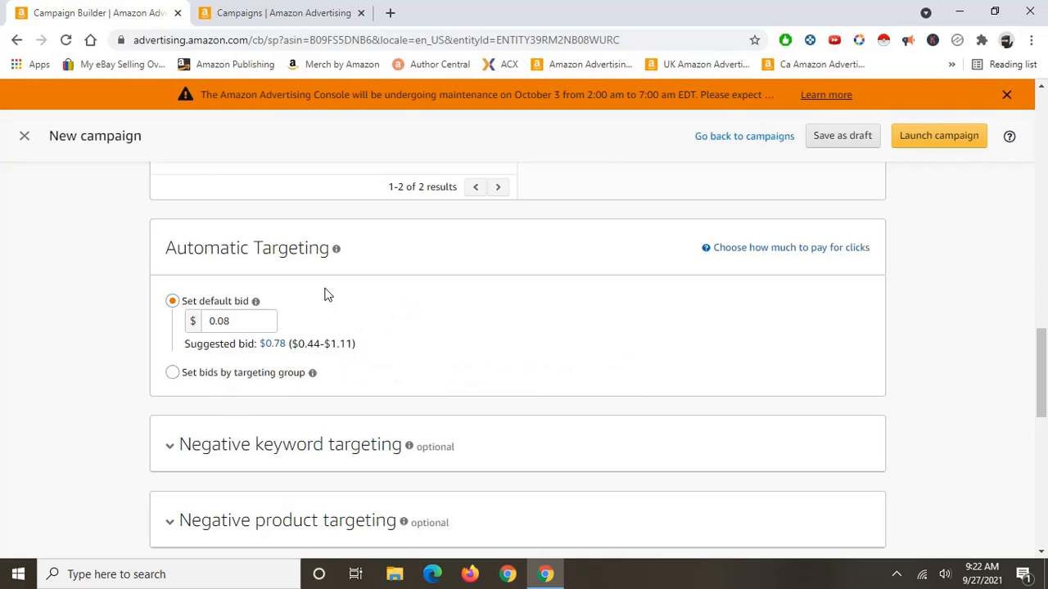
Review the automatic targeting options and the optional negative keyword and negative product targeting sections.
{"action": "left_click_drag", "start_coordinate": [271, 248], "coordinate": [549, 297]}
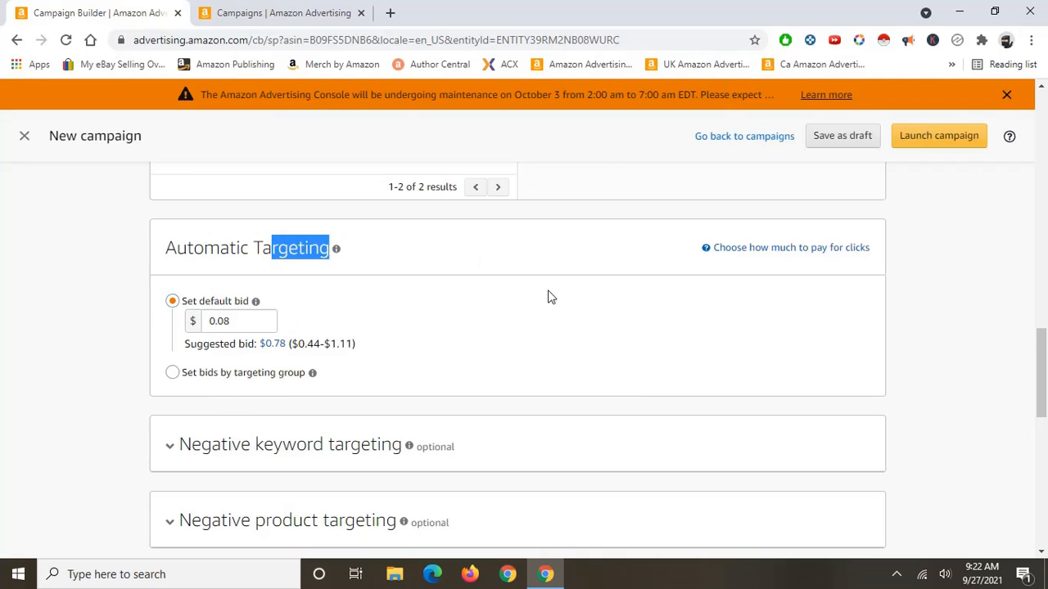
{"action": "scroll", "coordinate": [388, 303], "scroll_direction": "down", "scroll_amount": 1}
{"action": "scroll", "coordinate": [388, 303], "scroll_direction": "down", "scroll_amount": 1}
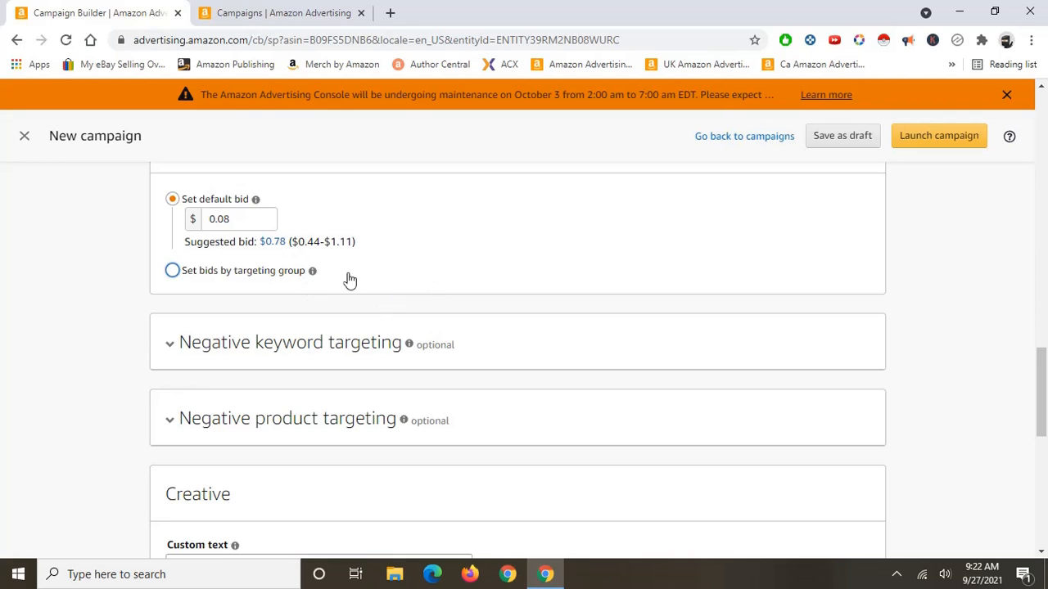
{"action": "scroll", "coordinate": [401, 306], "scroll_direction": "up", "scroll_amount": 1}
{"action": "scroll", "coordinate": [400, 307], "scroll_direction": "down", "scroll_amount": 3}
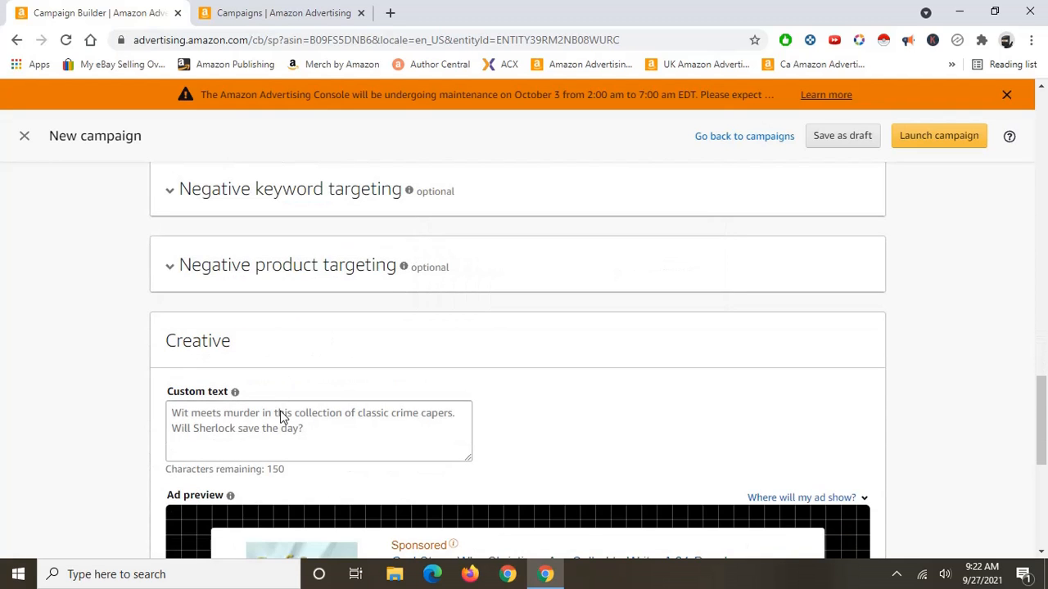
{"action": "left_click", "coordinate": [284, 416]}
{"action": "scroll", "coordinate": [284, 416], "scroll_direction": "up", "scroll_amount": 1}
{"action": "left_click_drag", "start_coordinate": [334, 293], "coordinate": [283, 358]}
{"action": "left_click", "coordinate": [100, 418]}
{"action": "scroll", "coordinate": [205, 390], "scroll_direction": "down", "scroll_amount": 2}
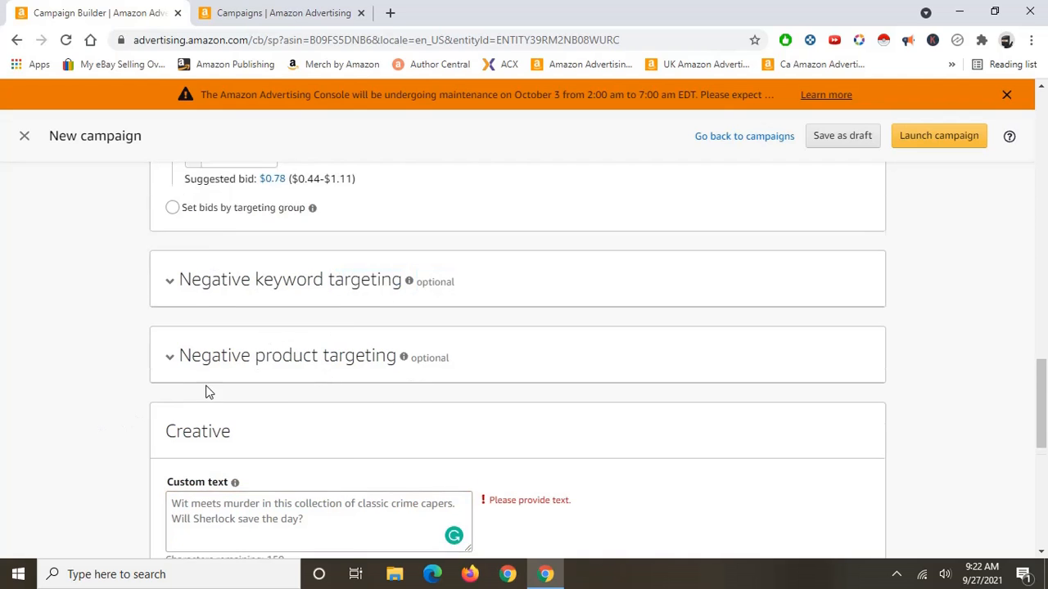
Enter "WHATEVER YOU WANT IT TO BE." as the ad's custom text in the Creative section.
{"action": "scroll", "coordinate": [302, 336], "scroll_direction": "down", "scroll_amount": 3}
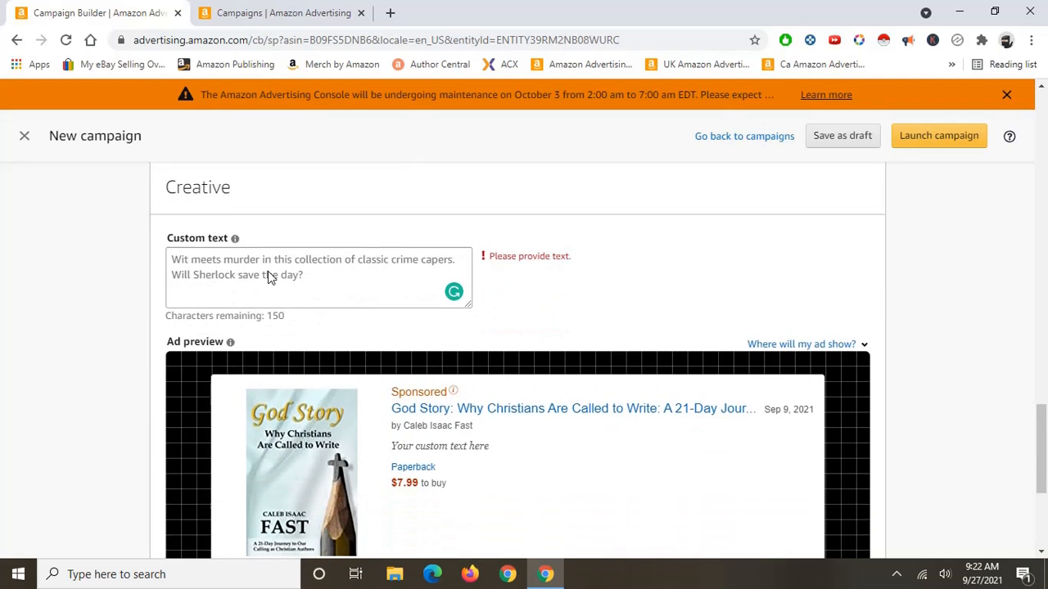
{"action": "left_click", "coordinate": [246, 224]}
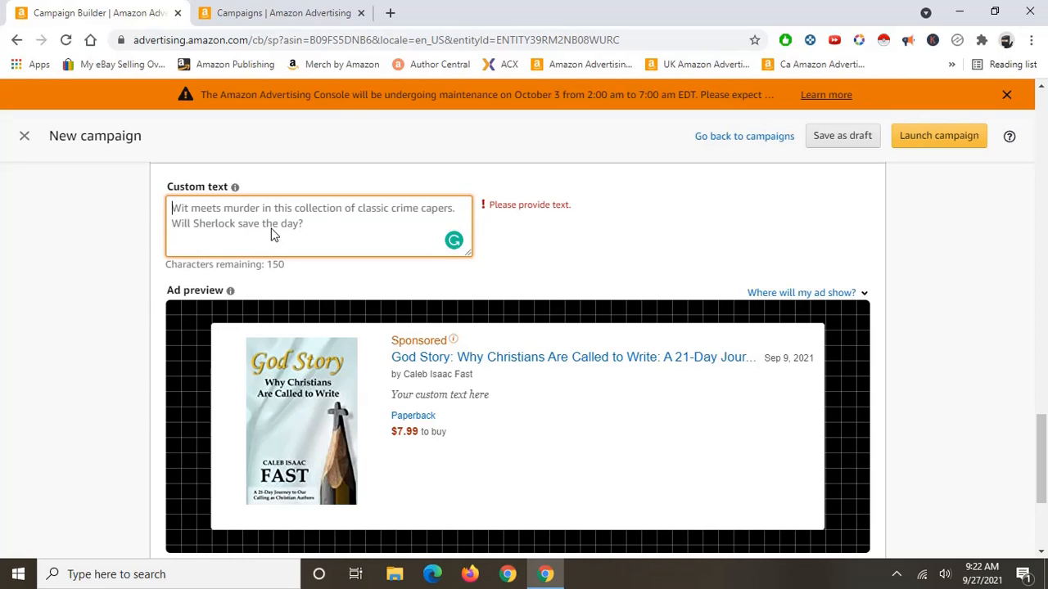
{"action": "type", "text": "WHATEVER "}
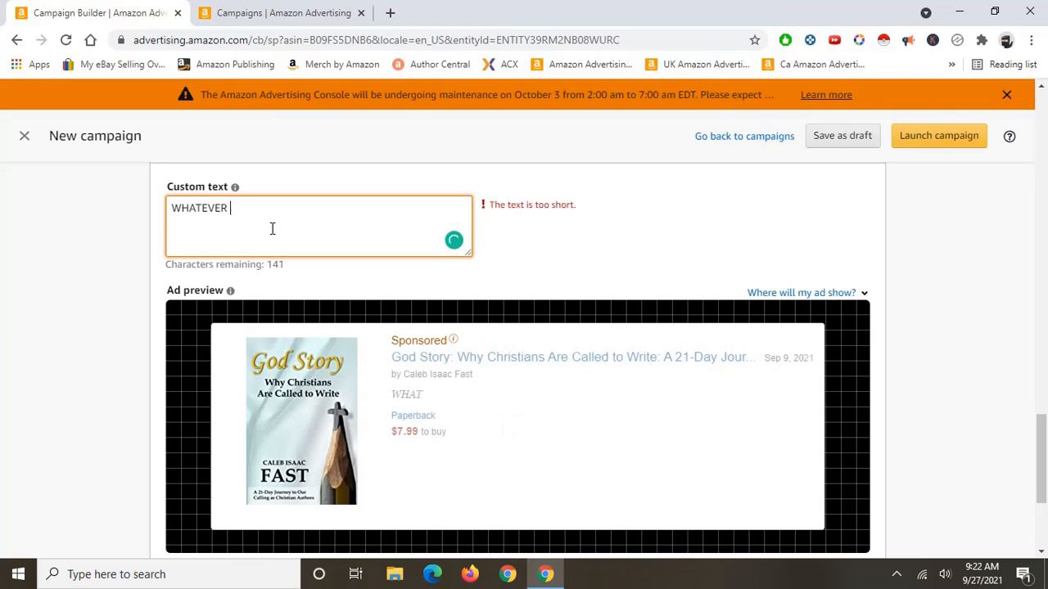
{"action": "type", "text": "YOU WANT IT "}
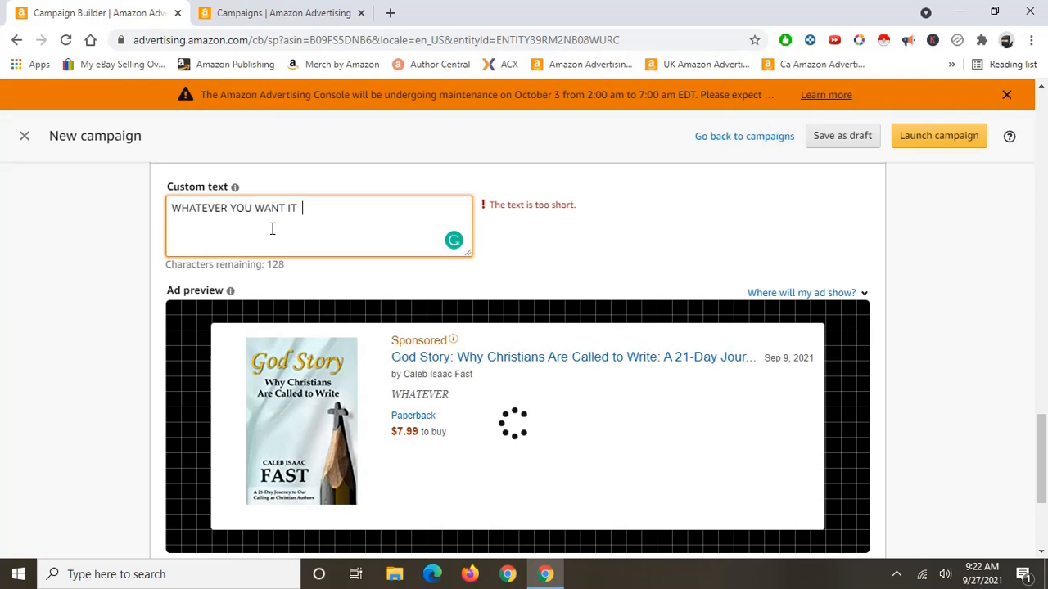
{"action": "type", "text": " TO BE"}
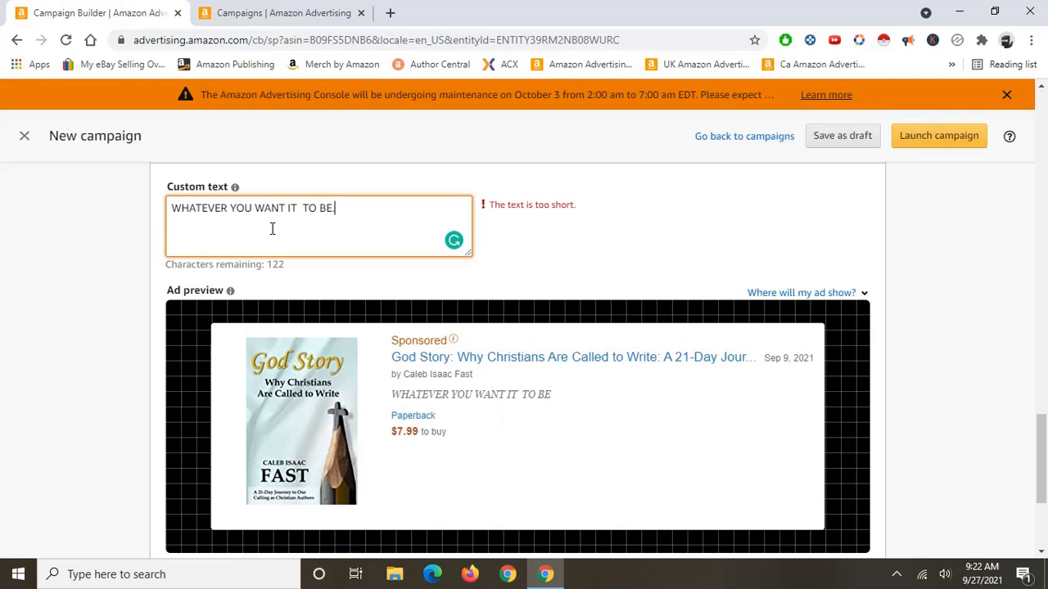
{"action": "type", "text": "."}
{"action": "key", "text": "BackSpace"}
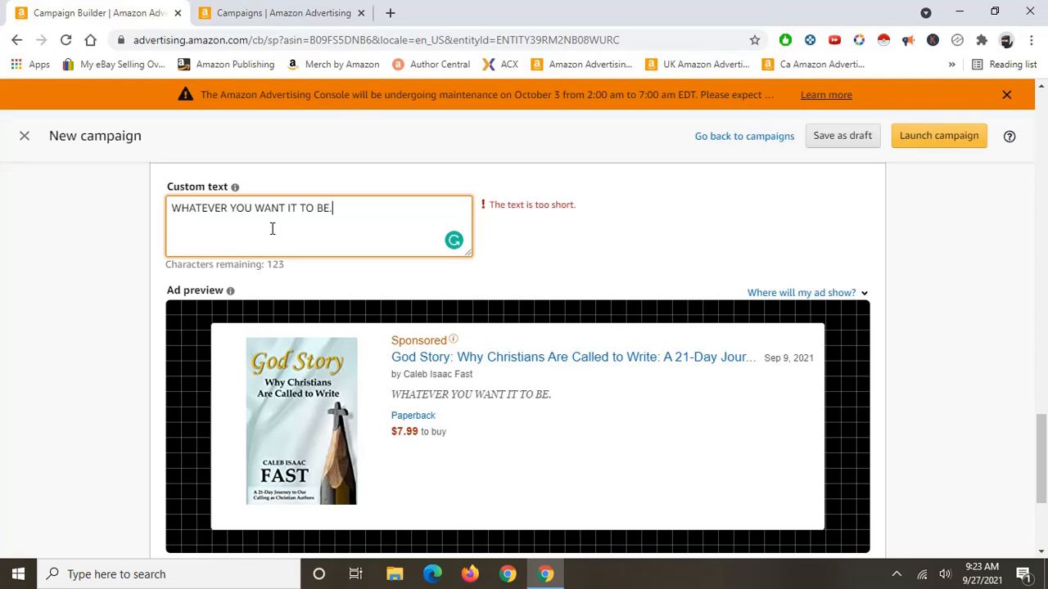
Read the help note for the custom text and look over the ad preview.
{"action": "mouse_move", "coordinate": [235, 187]}
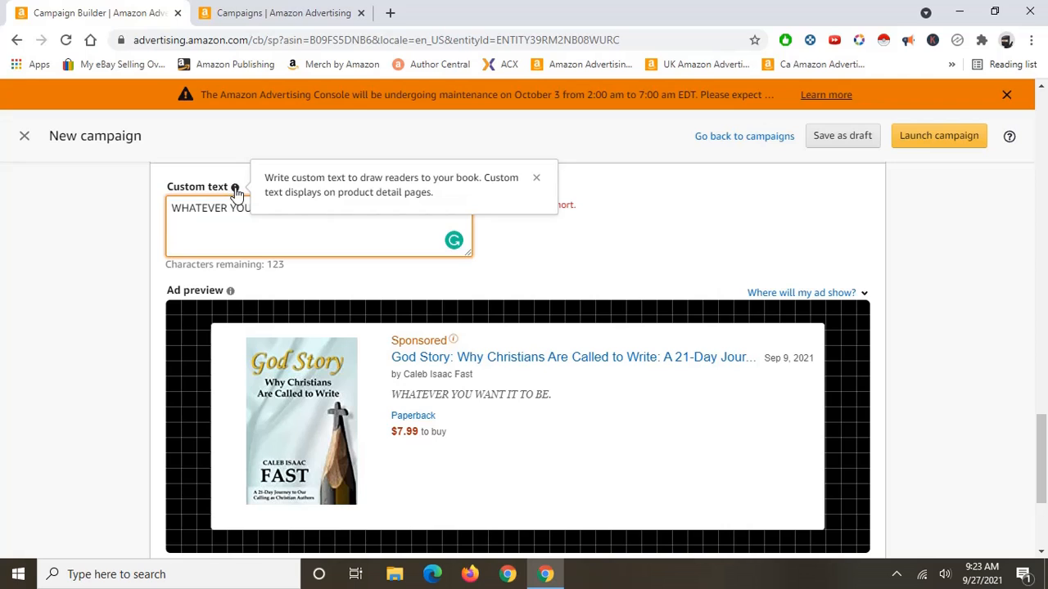
{"action": "left_click", "coordinate": [583, 252]}
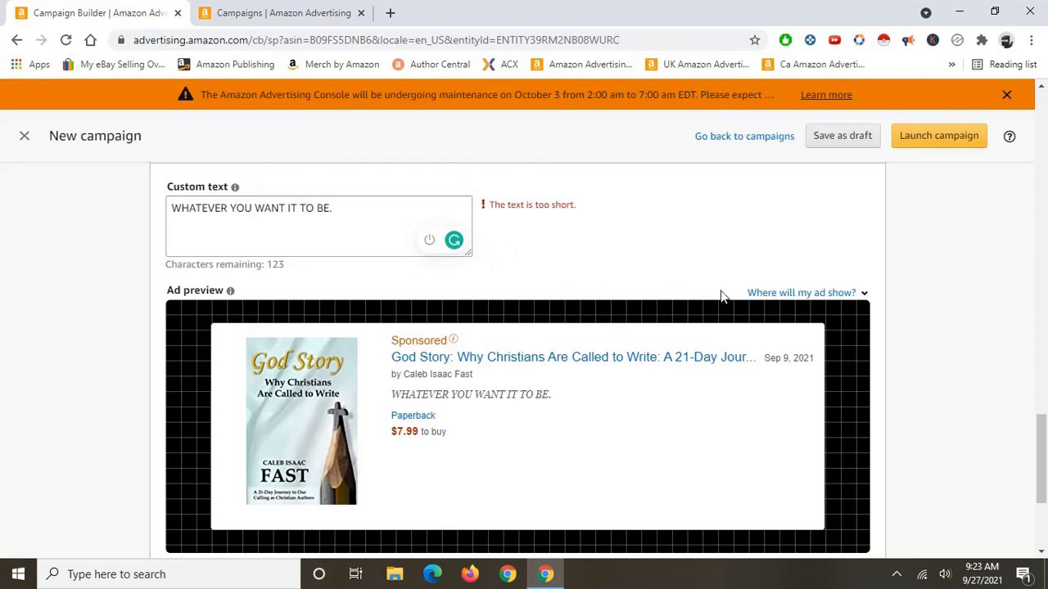
{"action": "mouse_move", "coordinate": [216, 307]}
{"action": "scroll", "coordinate": [513, 270], "scroll_direction": "down", "scroll_amount": 2}
{"action": "scroll", "coordinate": [513, 270], "scroll_direction": "up", "scroll_amount": 2}
Extend the custom text's final period into an ellipsis.
{"action": "left_click", "coordinate": [370, 218]}
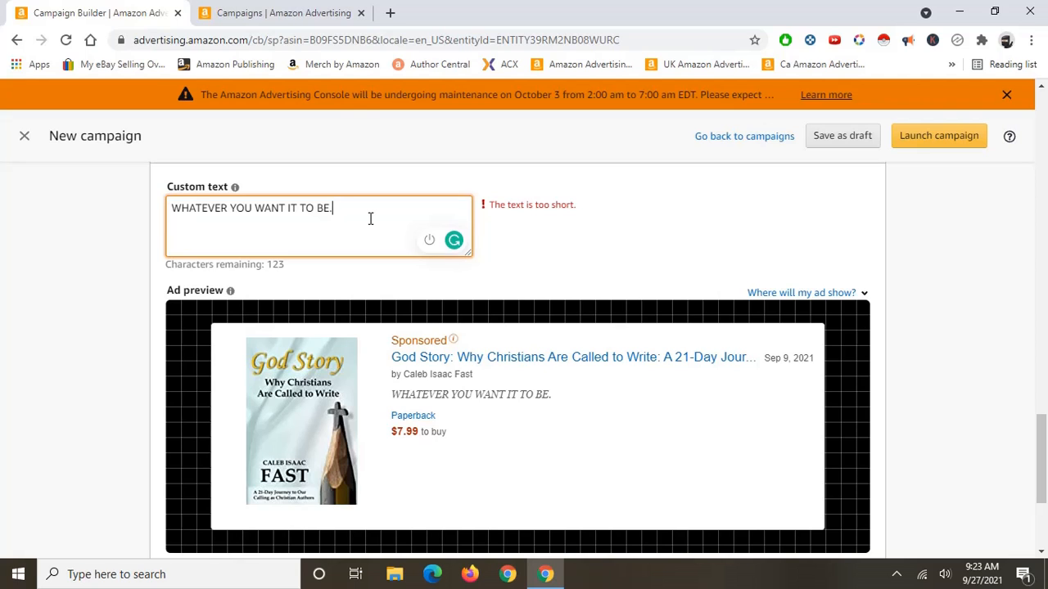
{"action": "type", "text": ".."}
{"action": "scroll", "coordinate": [357, 227], "scroll_direction": "up", "scroll_amount": 2}
Replace the custom text with "Do you feel like God put a story in you? Join me on this 21-day journey to explore that call.".
{"action": "left_click_drag", "start_coordinate": [389, 308], "coordinate": [245, 291]}
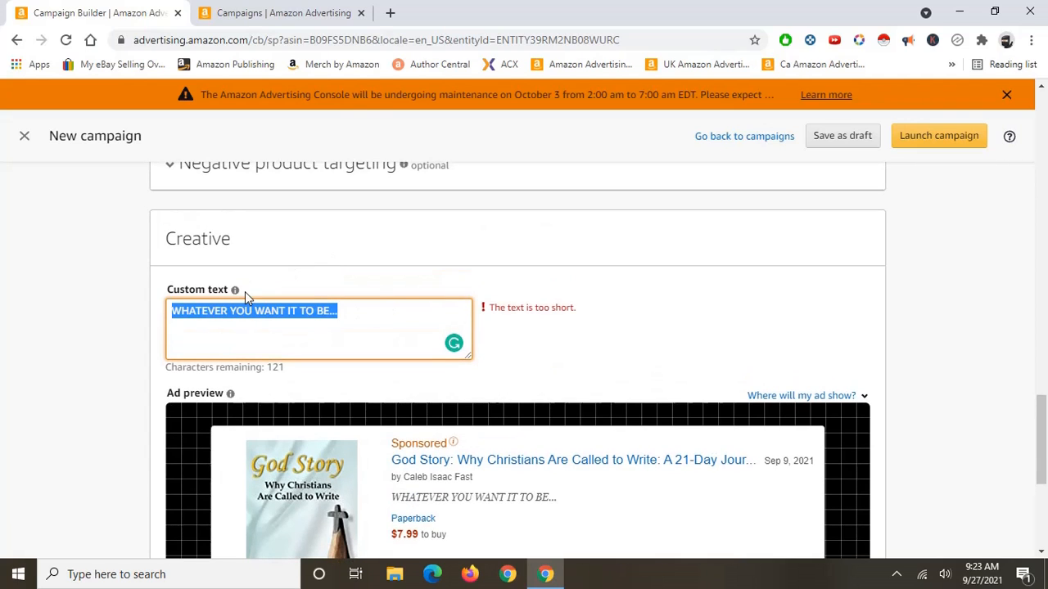
{"action": "scroll", "coordinate": [410, 277], "scroll_direction": "down", "scroll_amount": 1}
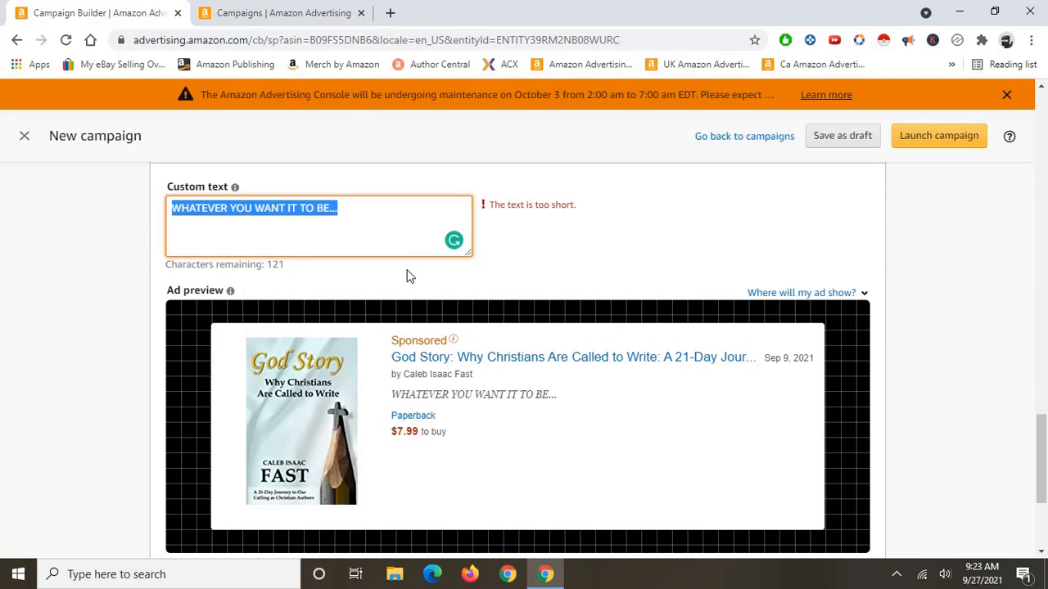
{"action": "type", "text": "Do you"}
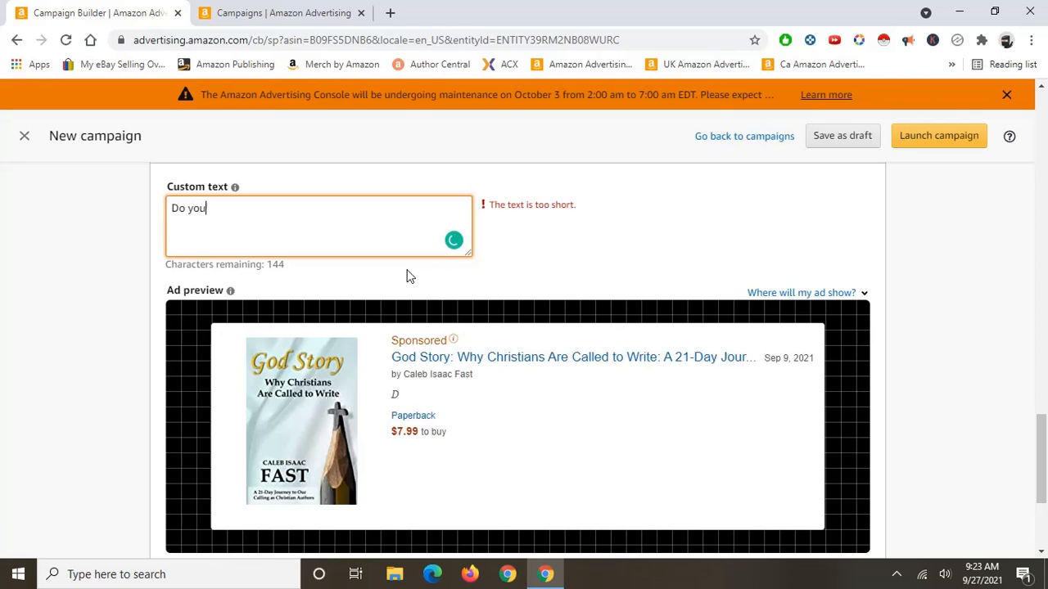
{"action": "type", "text": " feel like "}
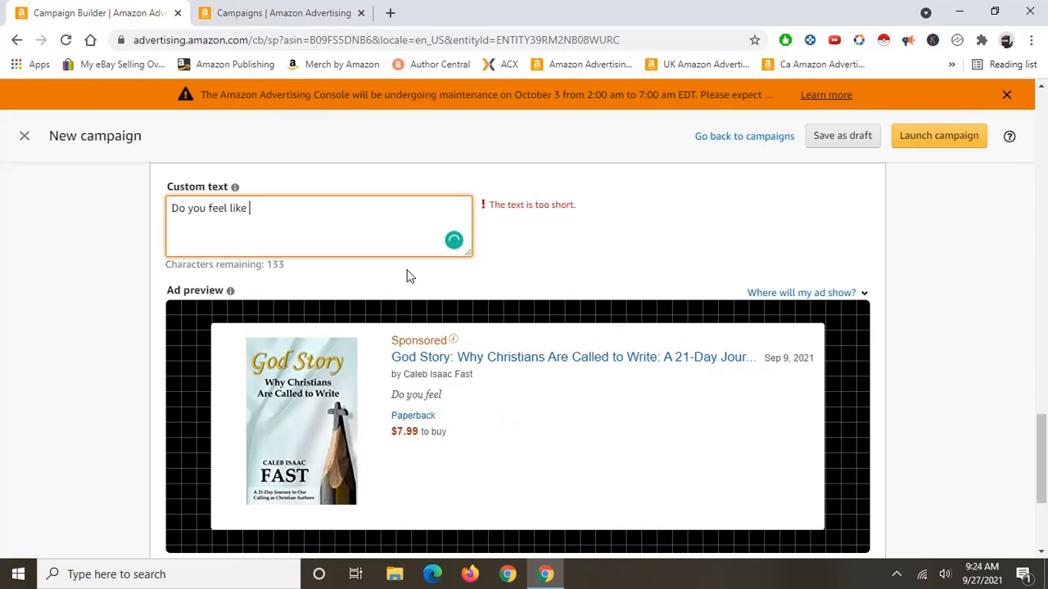
{"action": "type", "text": "God put a  "}
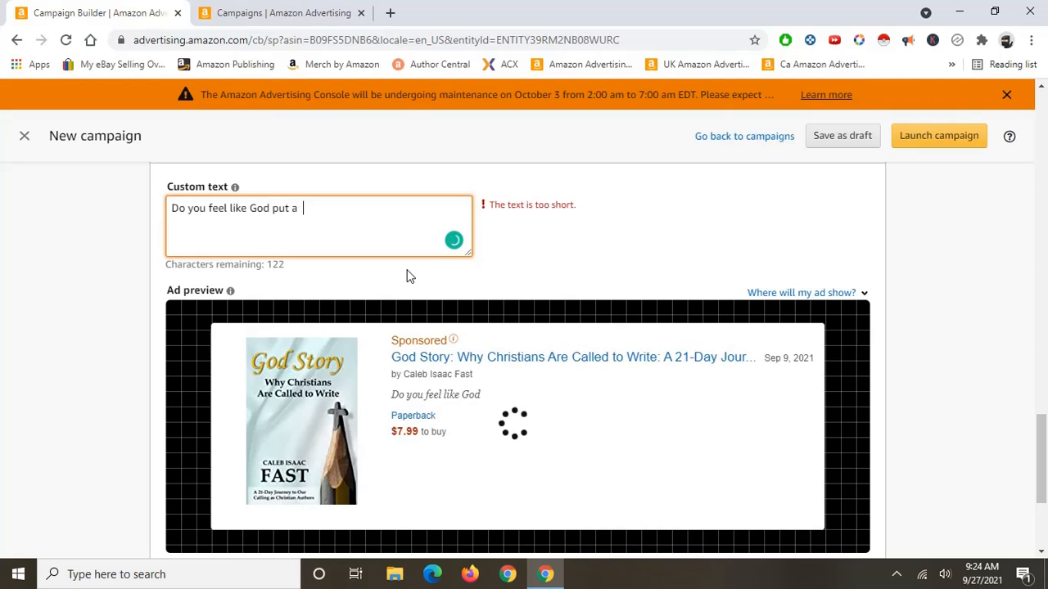
{"action": "type", "text": "story in you"}
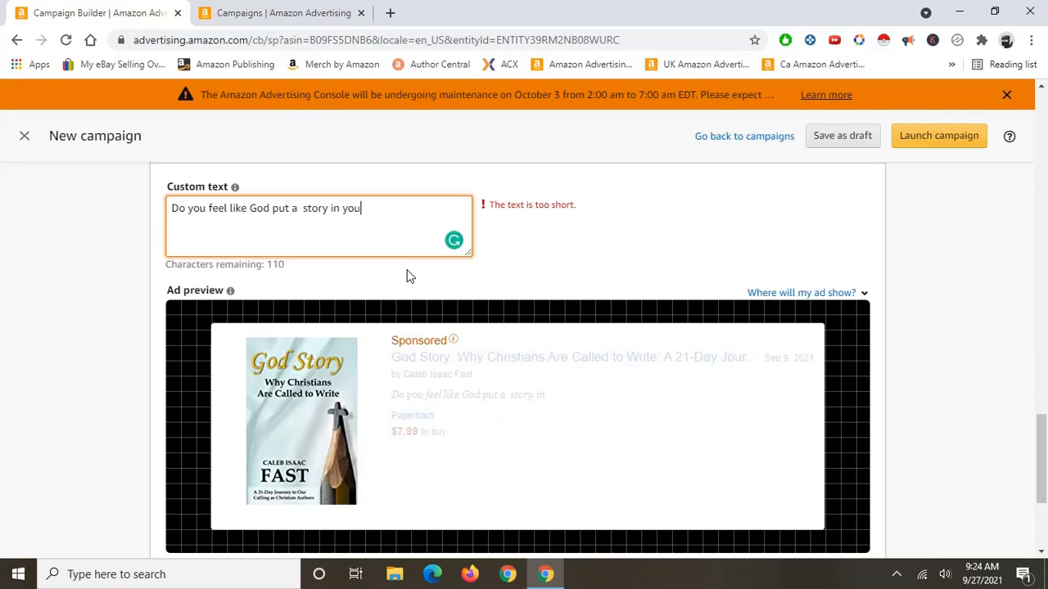
{"action": "type", "text": "? Joi"}
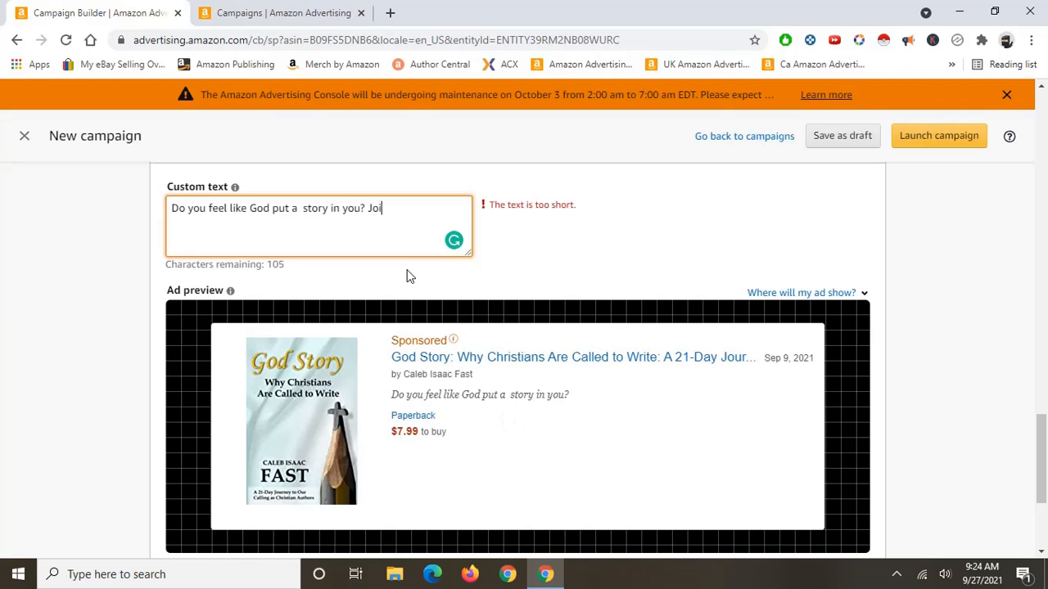
{"action": "type", "text": "n me on this "}
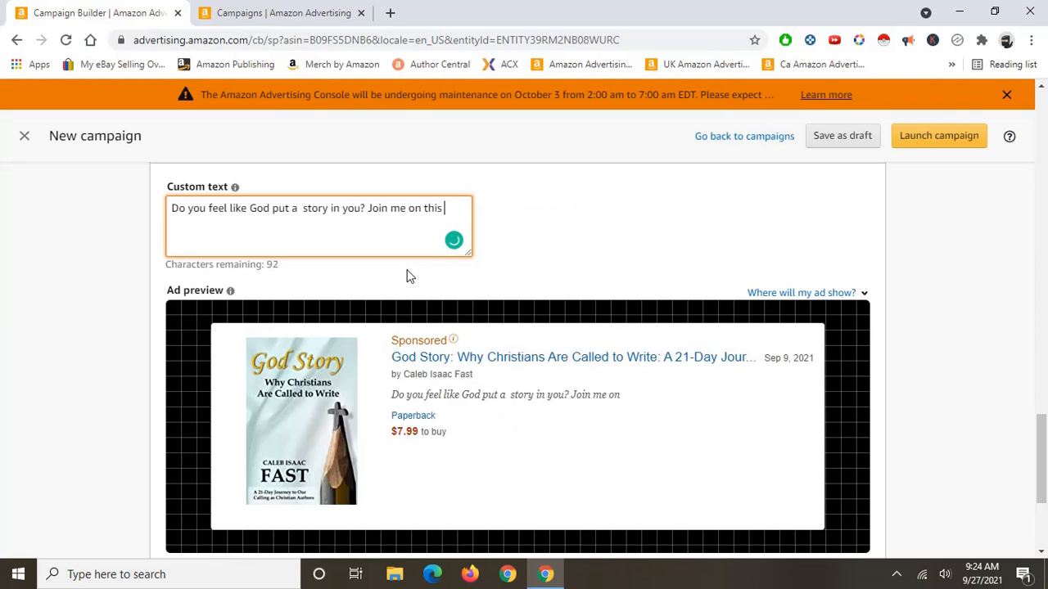
{"action": "type", "text": "21-day "}
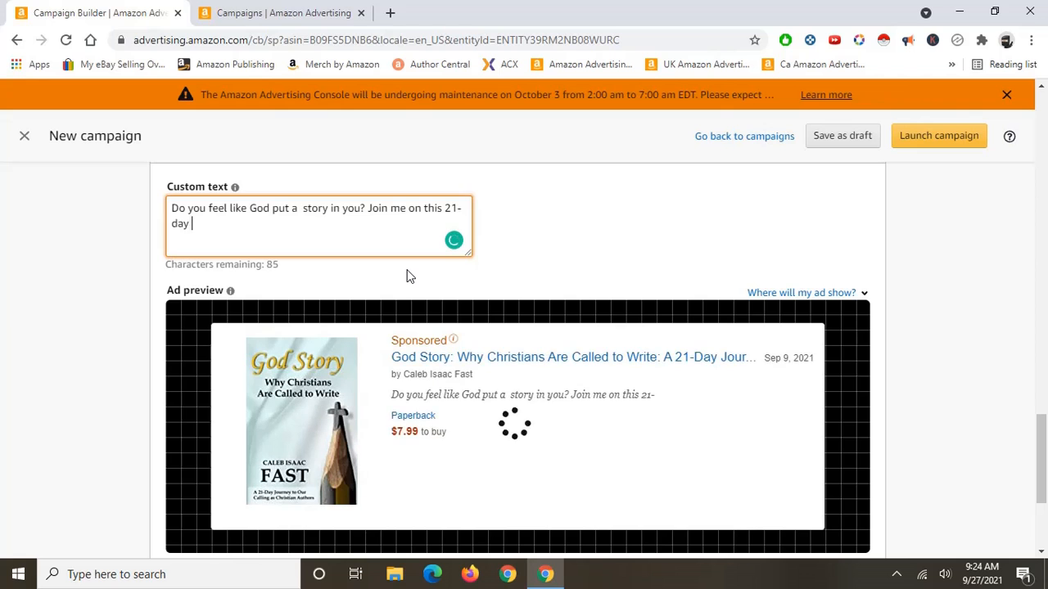
{"action": "type", "text": "journey t"}
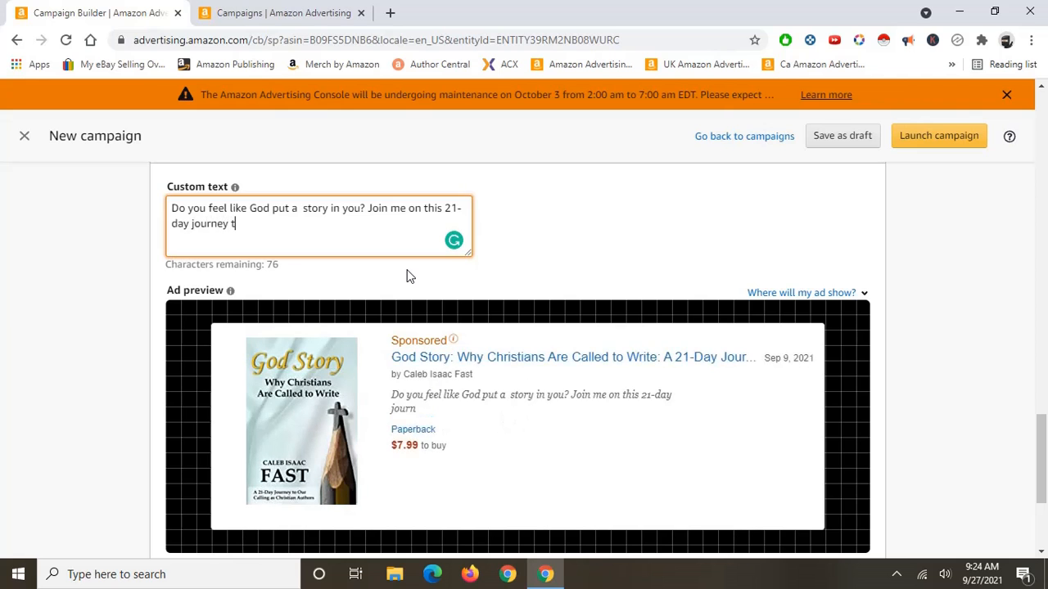
{"action": "type", "text": "o explore that"}
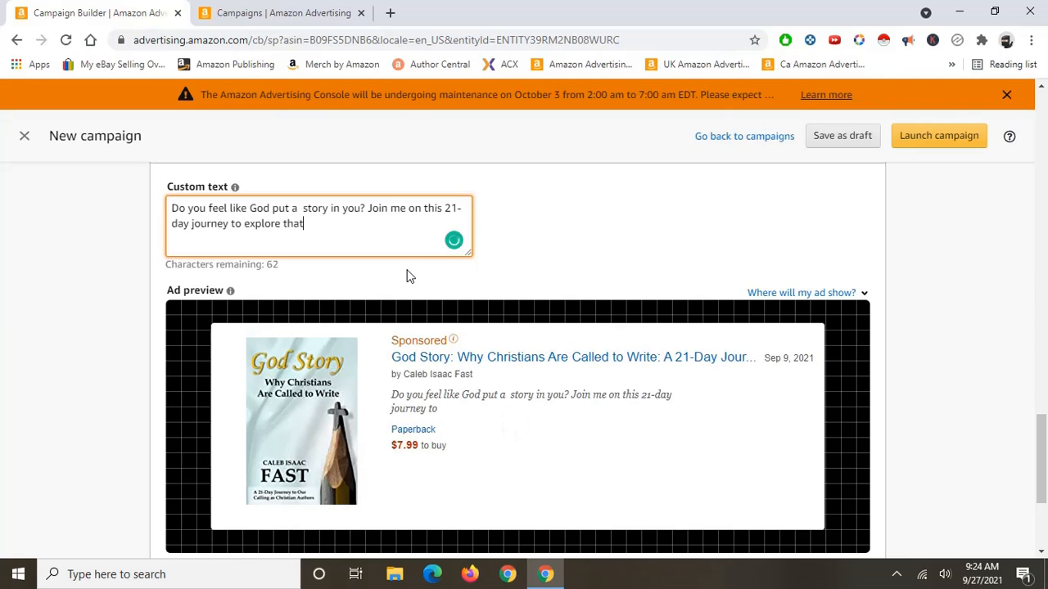
{"action": "type", "text": " call."}
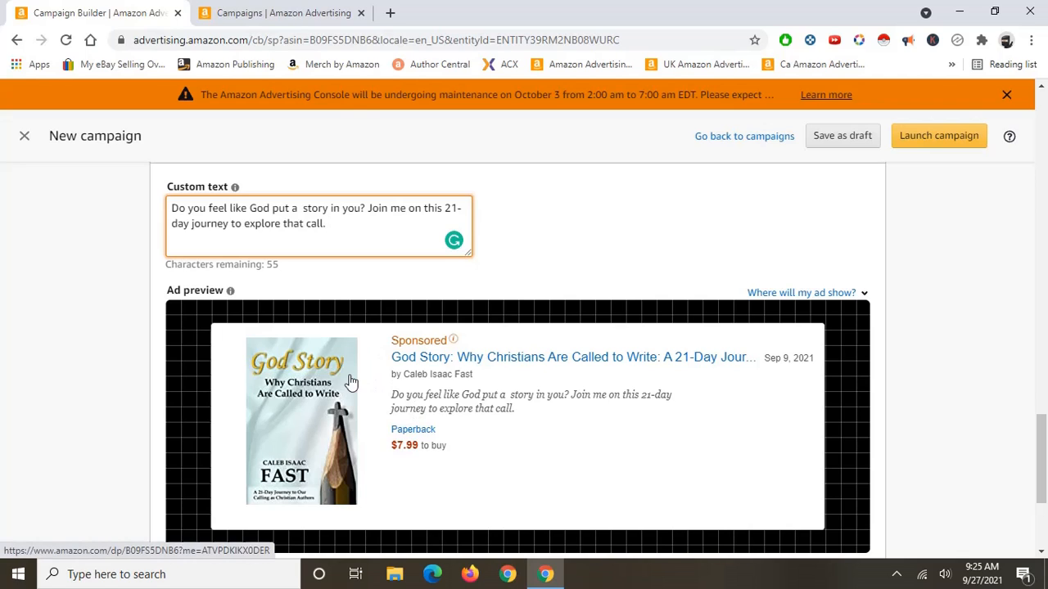
Copy the whole custom text, clear the field and paste the same text back in.
{"action": "left_click_drag", "start_coordinate": [339, 235], "coordinate": [89, 174]}
{"action": "key", "text": "ctrl+c"}
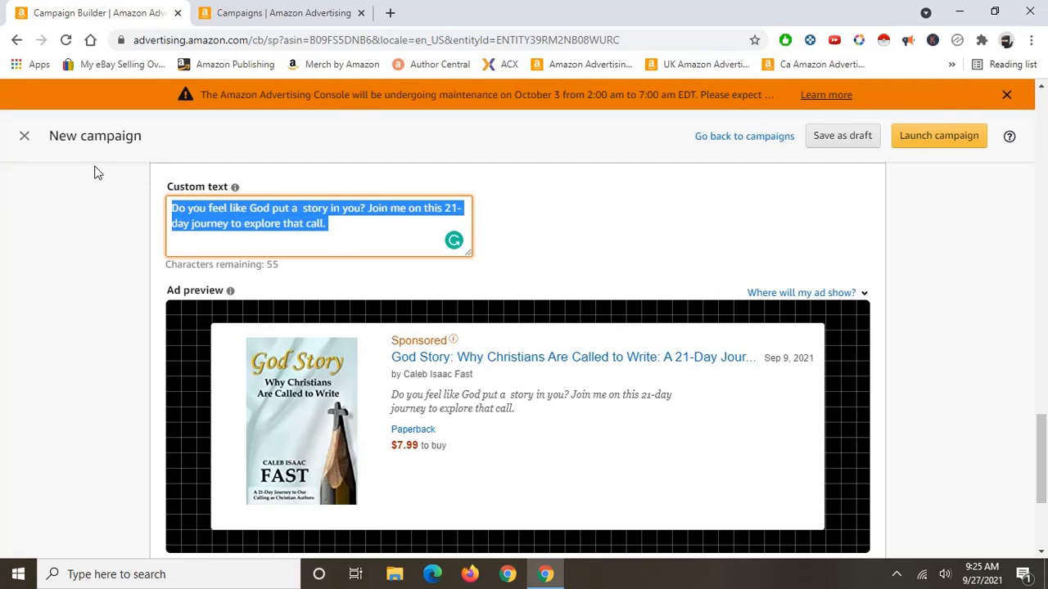
{"action": "key", "text": "BackSpace"}
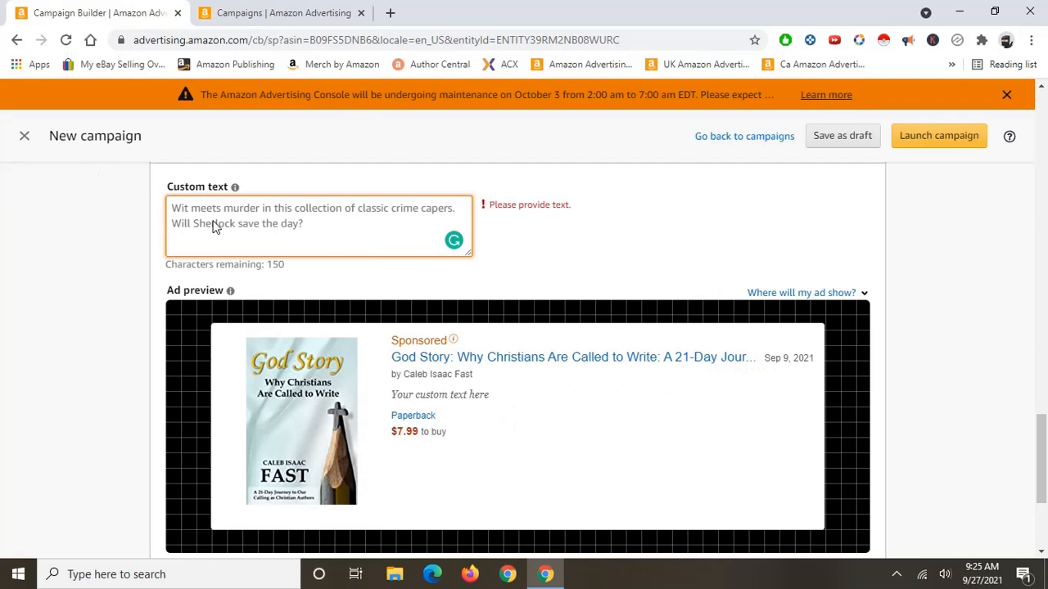
{"action": "key", "text": "ctrl+v"}
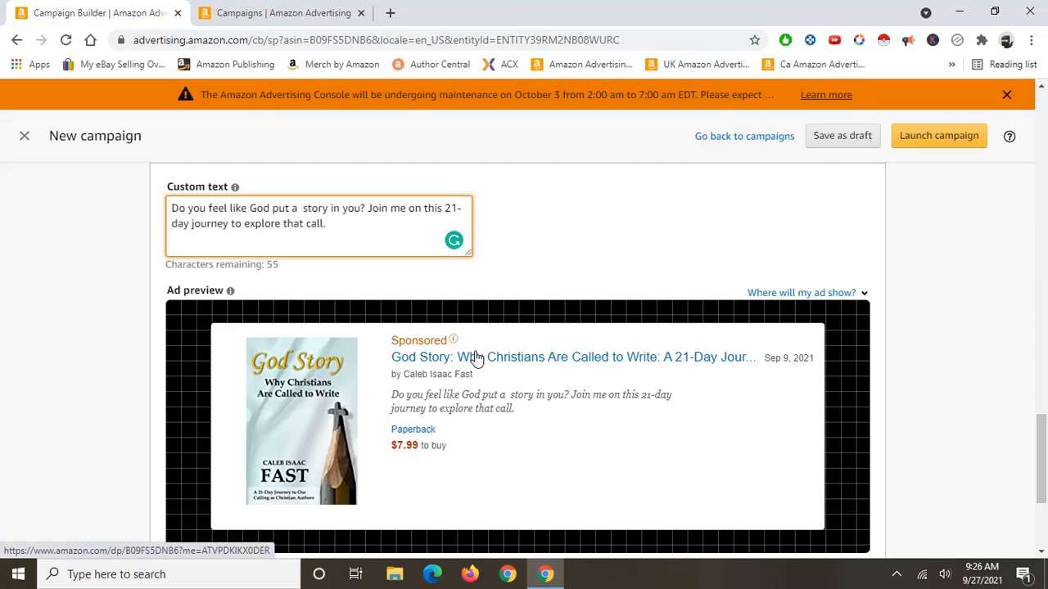
Review the campaign settings: name, portfolio, start date, end date options, daily budget and targeting type.
{"action": "scroll", "coordinate": [504, 292], "scroll_direction": "down", "scroll_amount": 2}
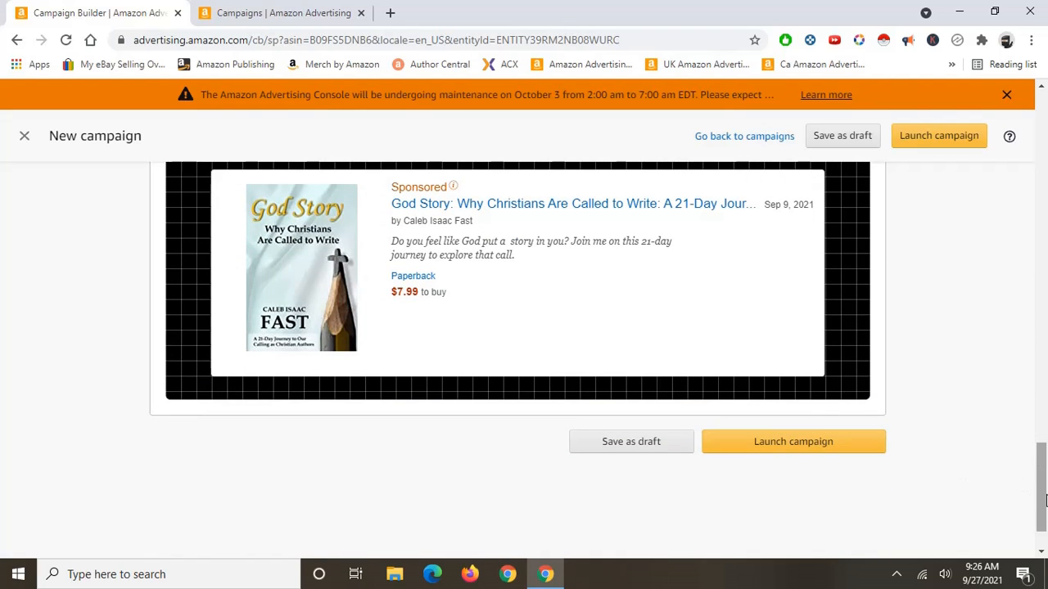
{"action": "left_click_drag", "start_coordinate": [1045, 500], "coordinate": [1046, 123]}
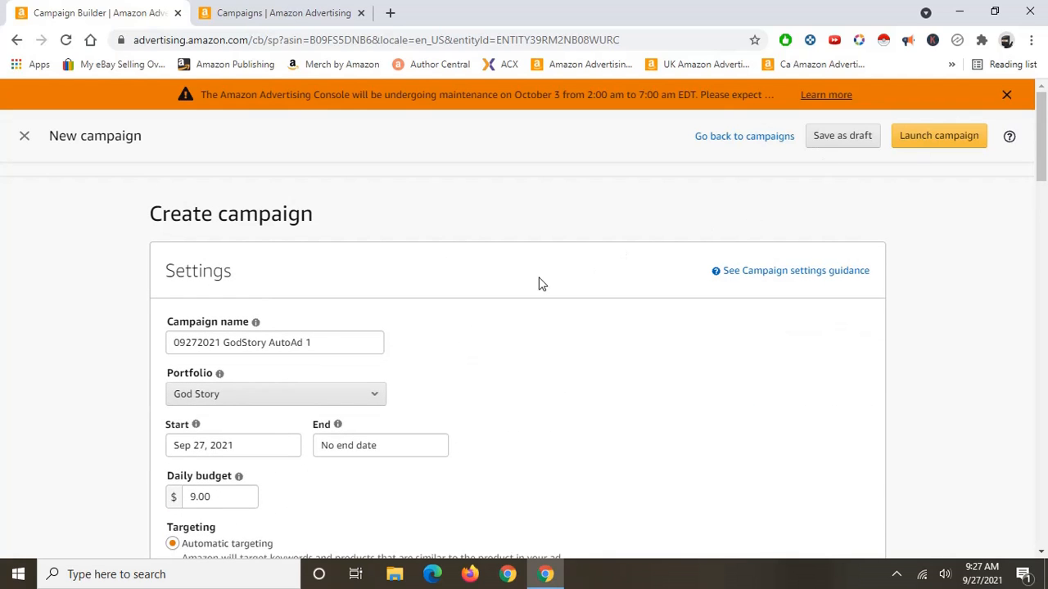
{"action": "scroll", "coordinate": [297, 309], "scroll_direction": "down", "scroll_amount": 1}
{"action": "mouse_move", "coordinate": [219, 270]}
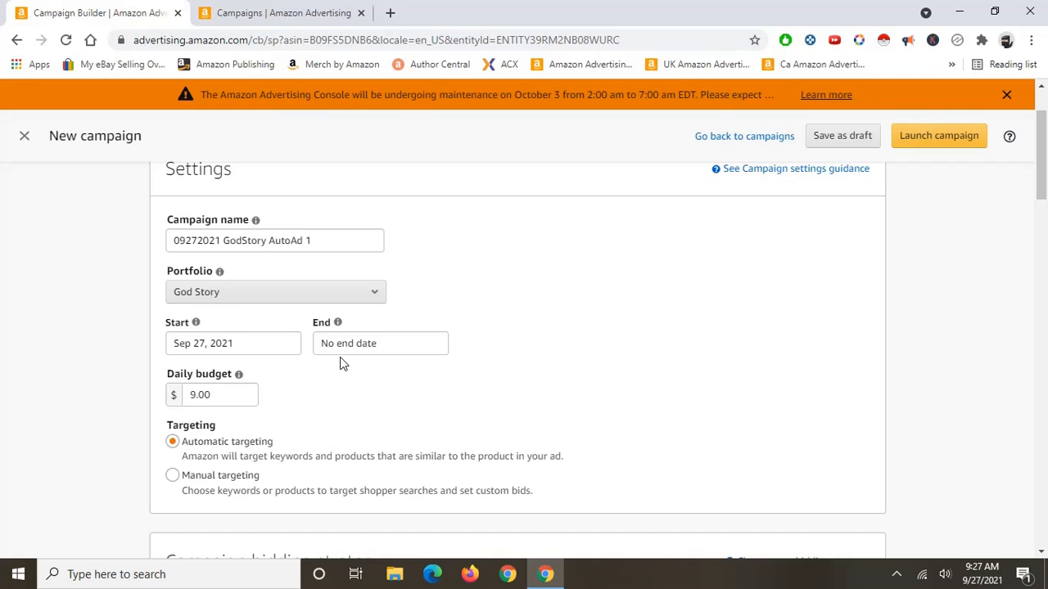
{"action": "left_click_drag", "start_coordinate": [314, 239], "coordinate": [211, 244]}
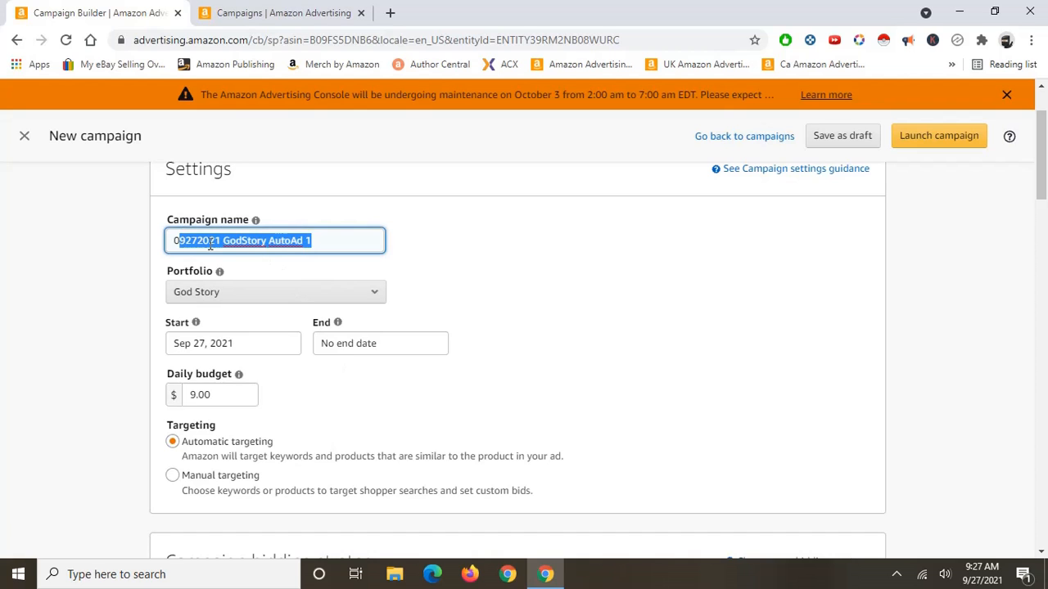
{"action": "left_click", "coordinate": [501, 249]}
{"action": "scroll", "coordinate": [428, 297], "scroll_direction": "down", "scroll_amount": 2}
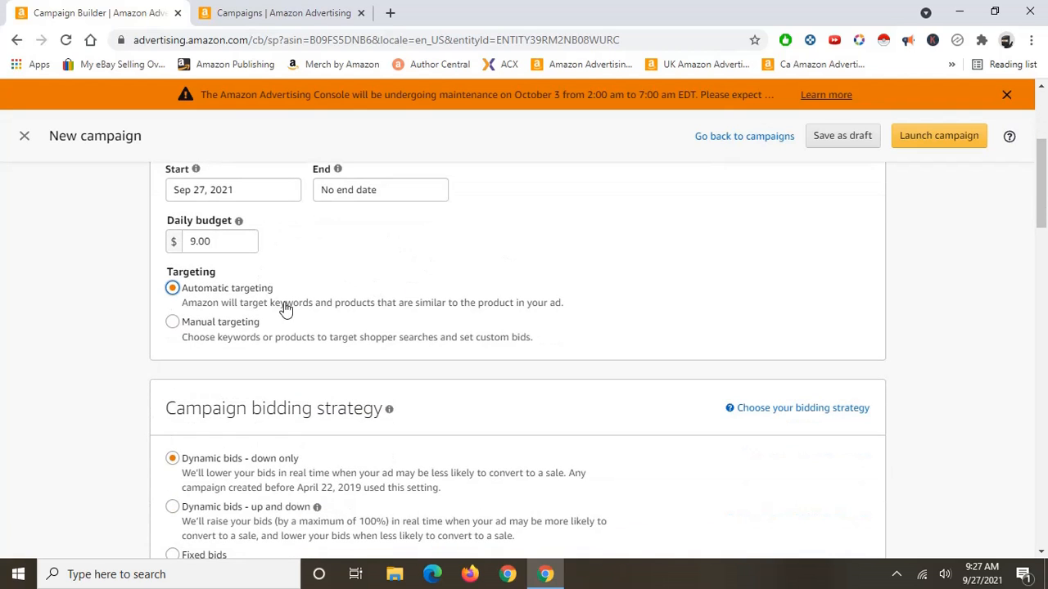
{"action": "scroll", "coordinate": [238, 313], "scroll_direction": "up", "scroll_amount": 1}
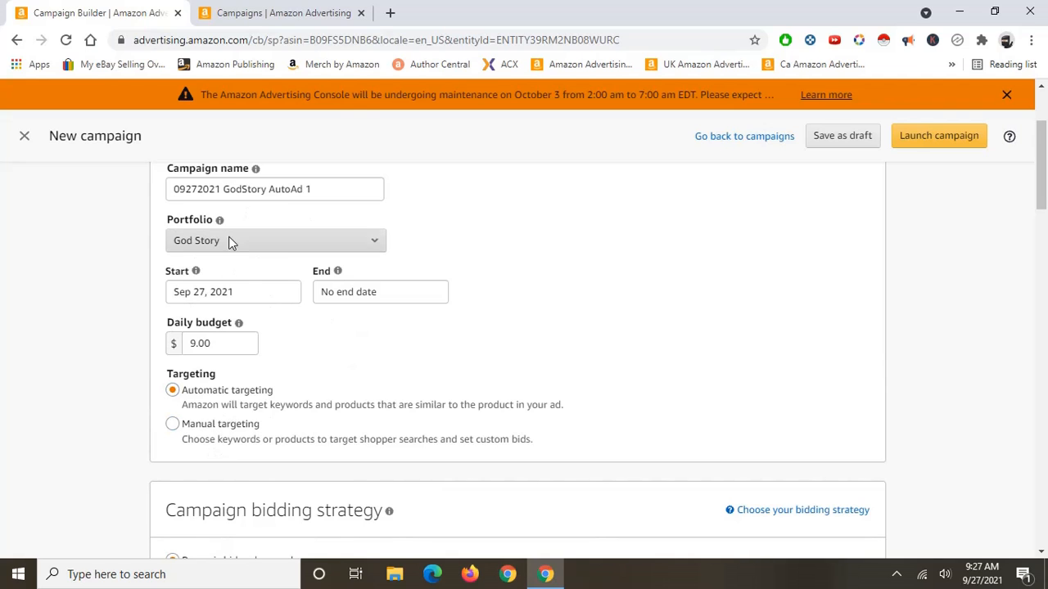
{"action": "left_click", "coordinate": [368, 295]}
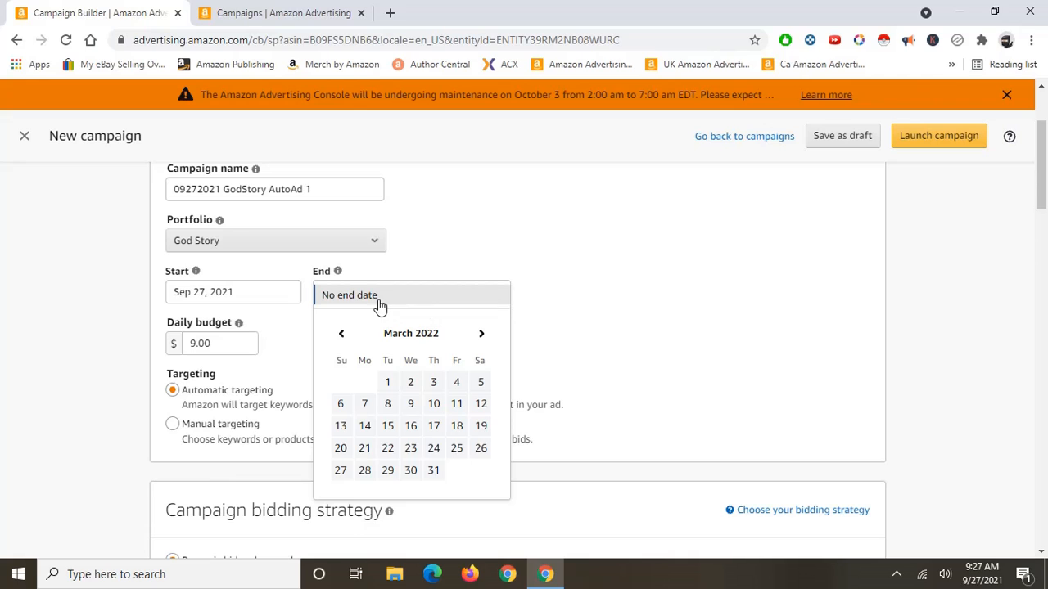
{"action": "left_click", "coordinate": [486, 259]}
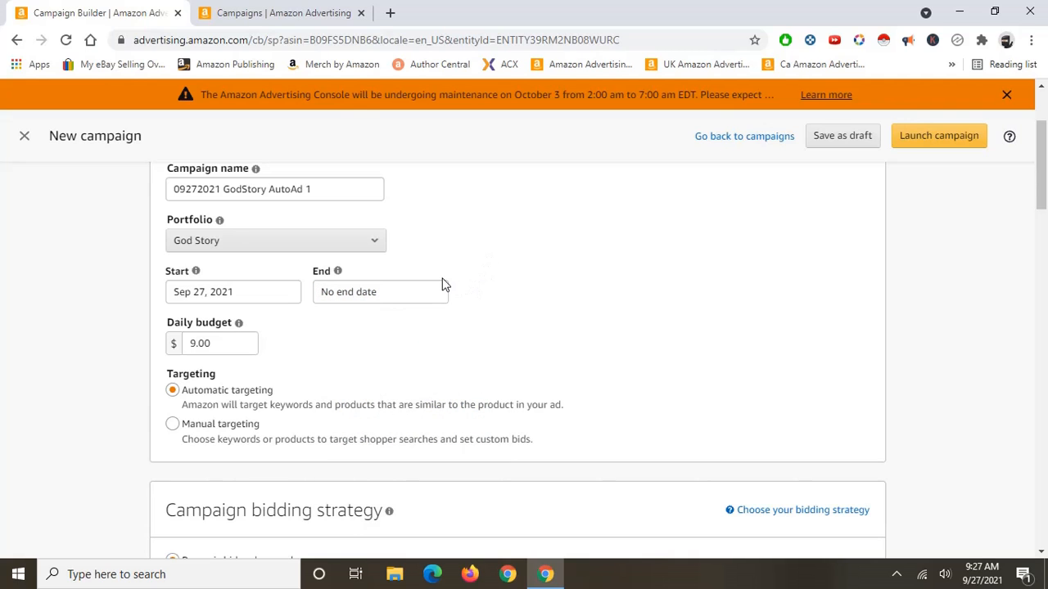
Review the campaign bidding strategy, the ad format and the book editions added as advertised products.
{"action": "scroll", "coordinate": [443, 284], "scroll_direction": "down", "scroll_amount": 2}
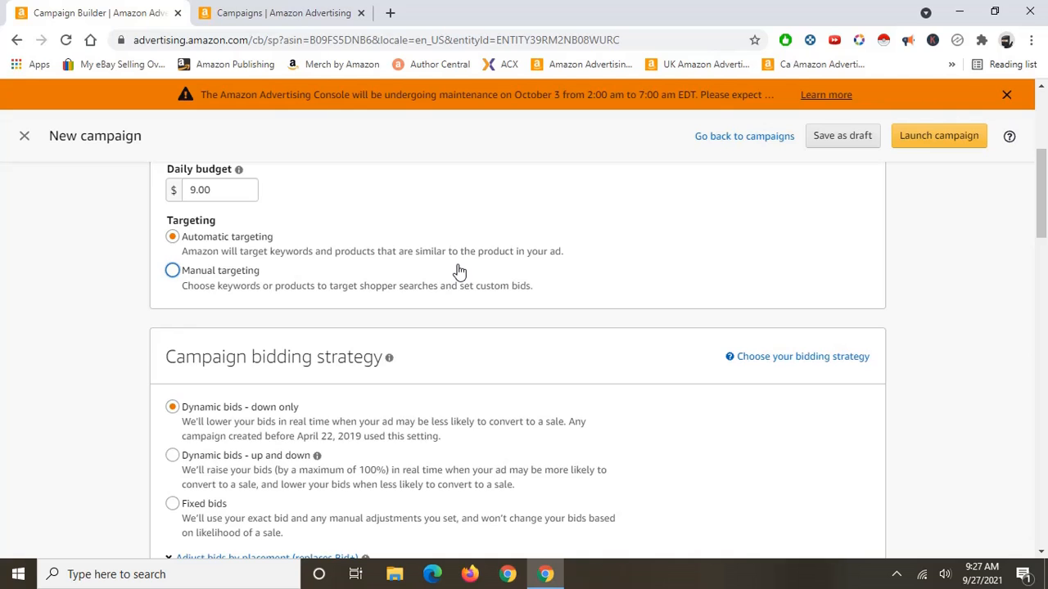
{"action": "scroll", "coordinate": [426, 271], "scroll_direction": "down", "scroll_amount": 1}
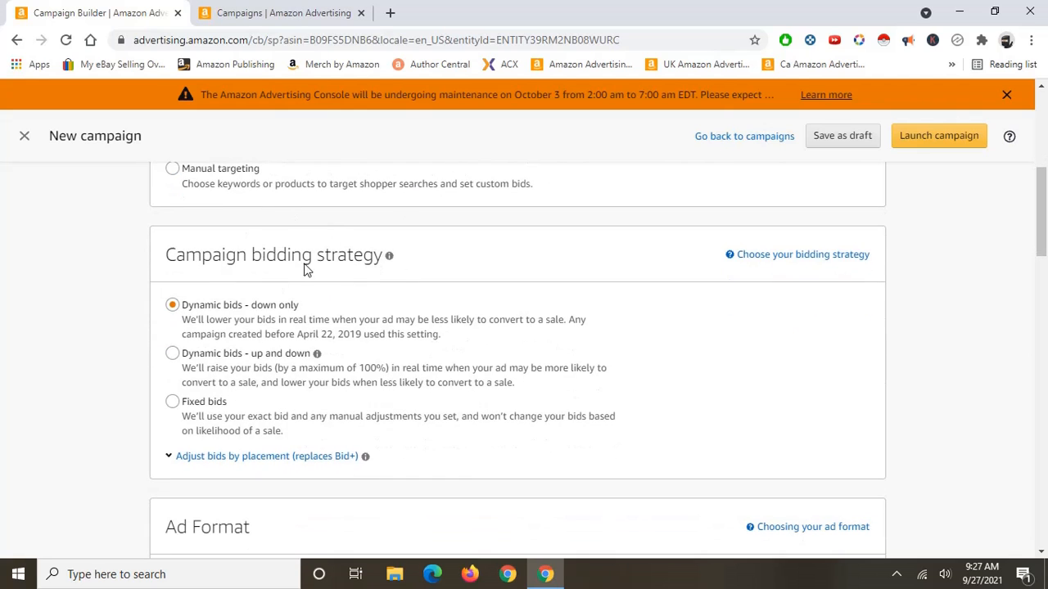
{"action": "left_click_drag", "start_coordinate": [186, 251], "coordinate": [424, 280]}
{"action": "left_click_drag", "start_coordinate": [191, 309], "coordinate": [300, 306]}
{"action": "left_click", "coordinate": [63, 268]}
{"action": "scroll", "coordinate": [255, 419], "scroll_direction": "down", "scroll_amount": 4}
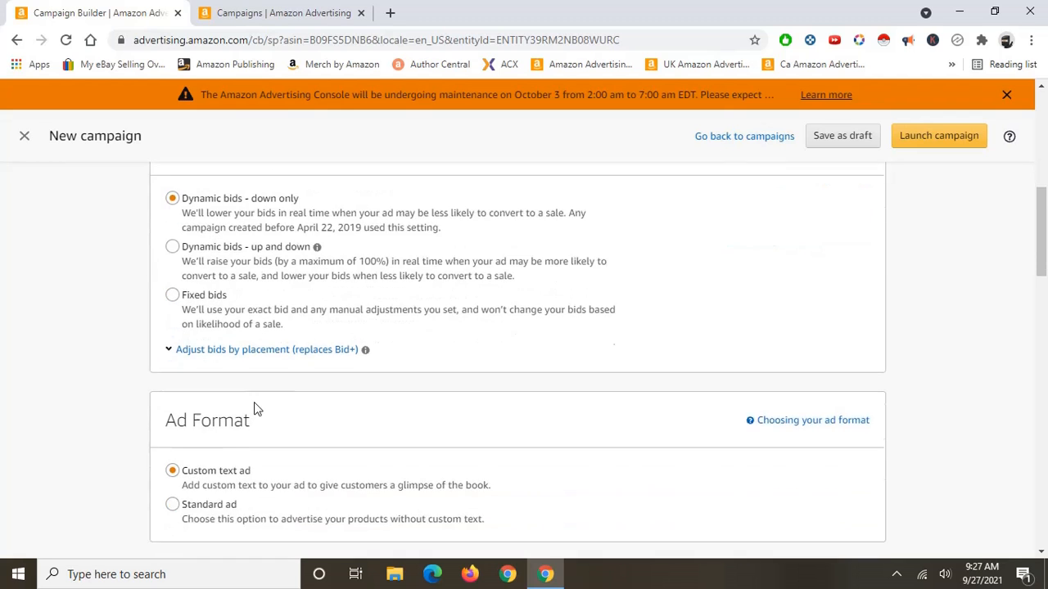
{"action": "scroll", "coordinate": [671, 322], "scroll_direction": "down", "scroll_amount": 3}
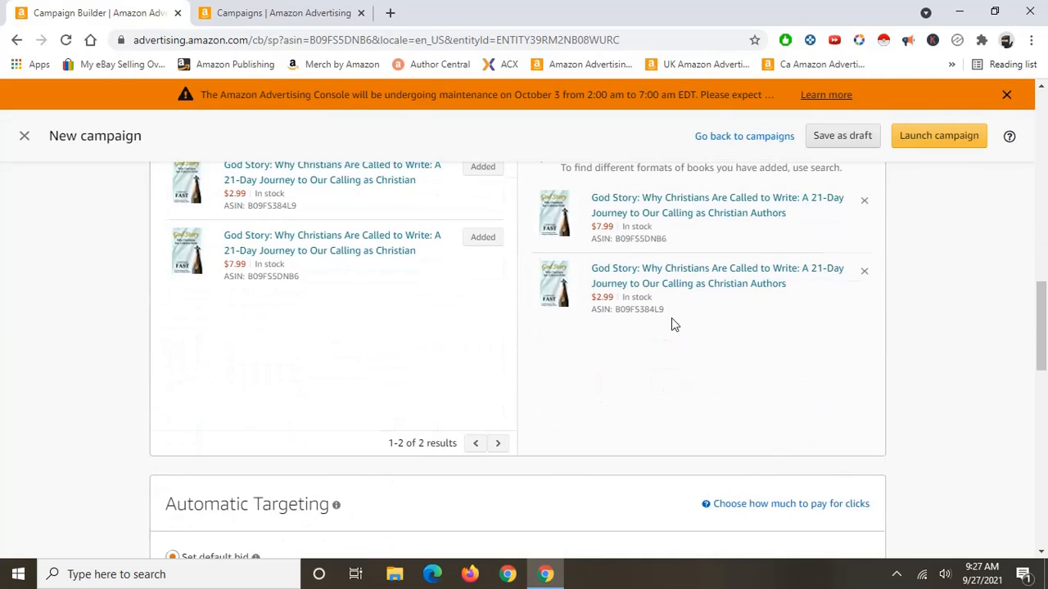
Review the default bid under Automatic Targeting and the optional negative keyword and negative product targeting sections.
{"action": "scroll", "coordinate": [471, 370], "scroll_direction": "down", "scroll_amount": 2}
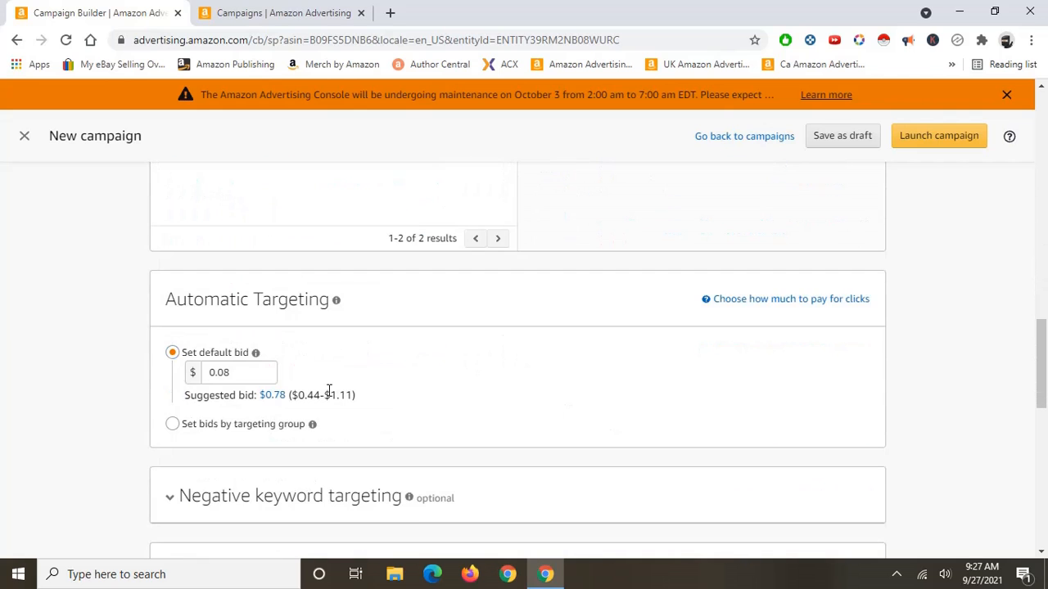
{"action": "left_click_drag", "start_coordinate": [175, 300], "coordinate": [469, 432]}
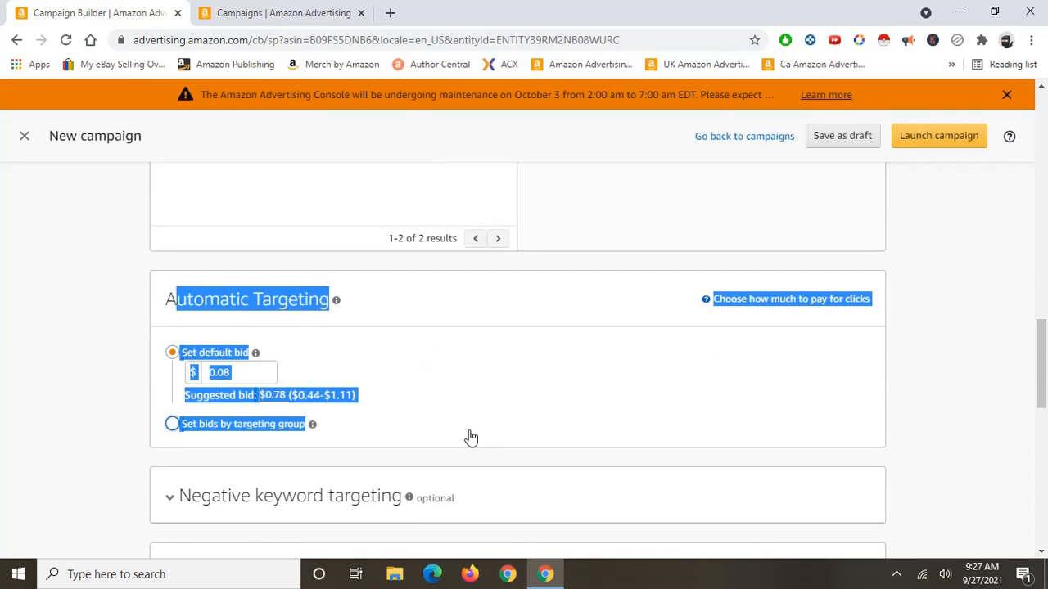
{"action": "left_click", "coordinate": [34, 298]}
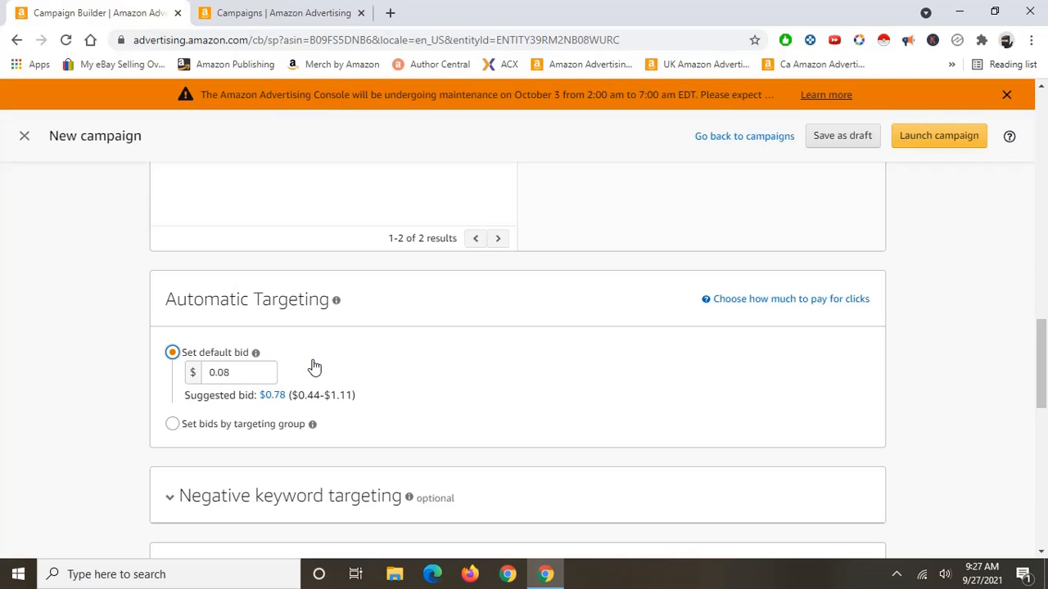
{"action": "scroll", "coordinate": [73, 372], "scroll_direction": "down", "scroll_amount": 2}
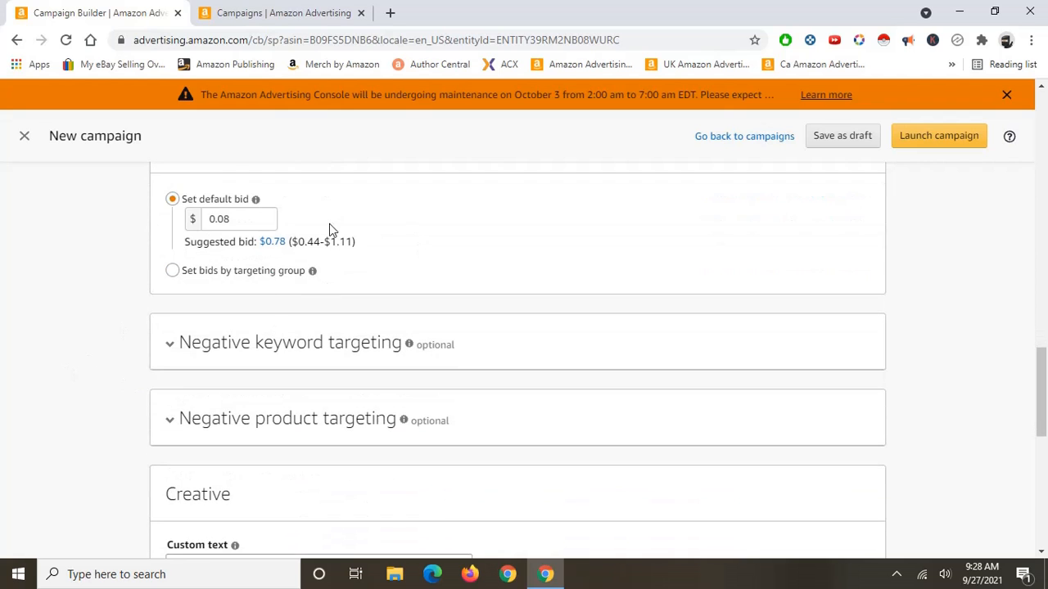
{"action": "scroll", "coordinate": [93, 257], "scroll_direction": "down", "scroll_amount": 2}
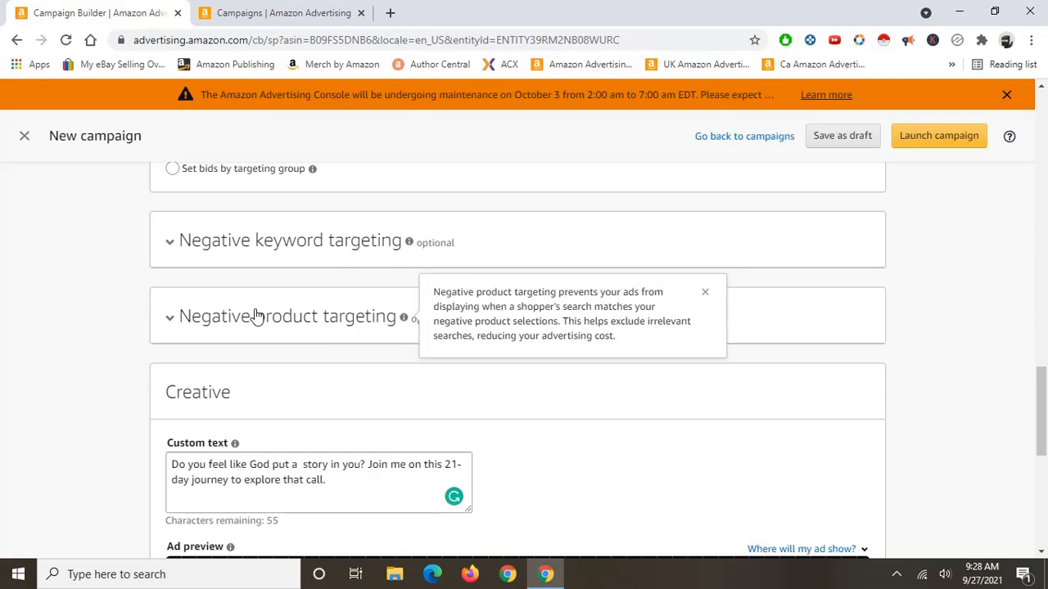
{"action": "mouse_move", "coordinate": [404, 317]}
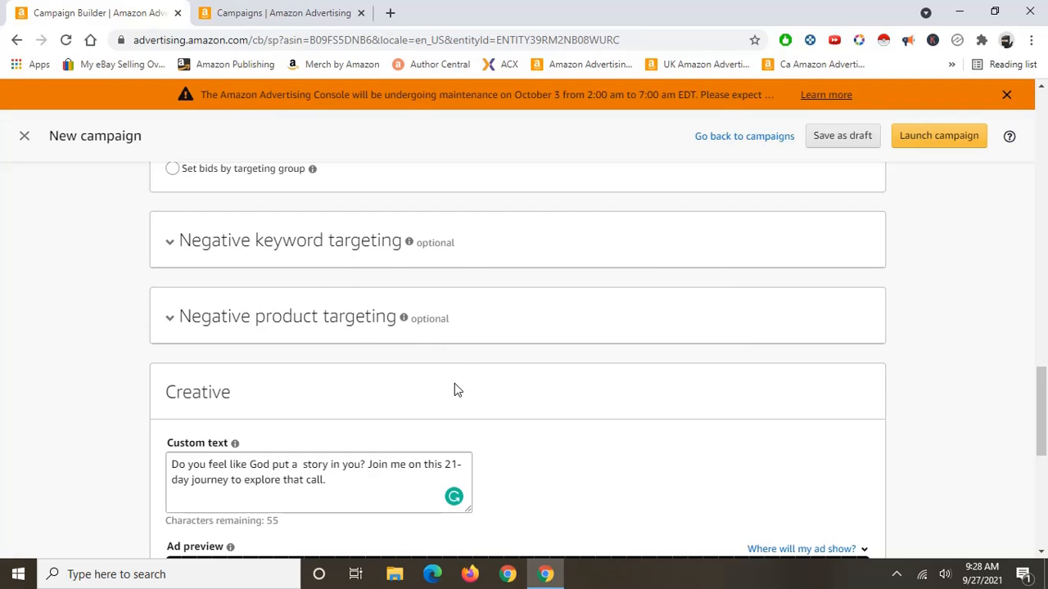
Check the custom text and ad preview in the Creative section, and launch the campaign.
{"action": "scroll", "coordinate": [458, 383], "scroll_direction": "down", "scroll_amount": 3}
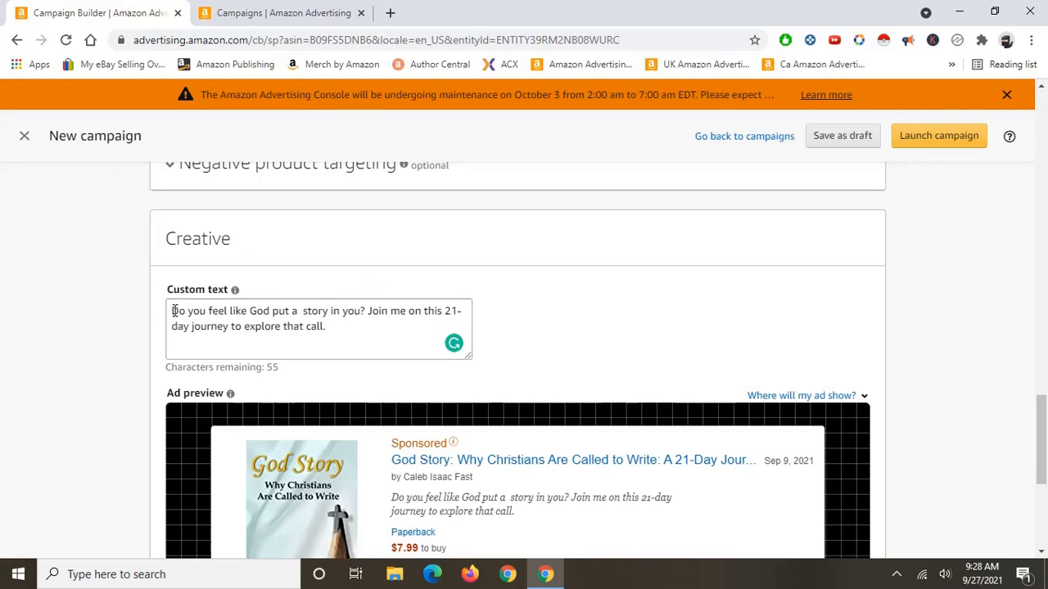
{"action": "left_click_drag", "start_coordinate": [173, 311], "coordinate": [357, 327]}
{"action": "left_click", "coordinate": [51, 322]}
{"action": "scroll", "coordinate": [52, 321], "scroll_direction": "down", "scroll_amount": 3}
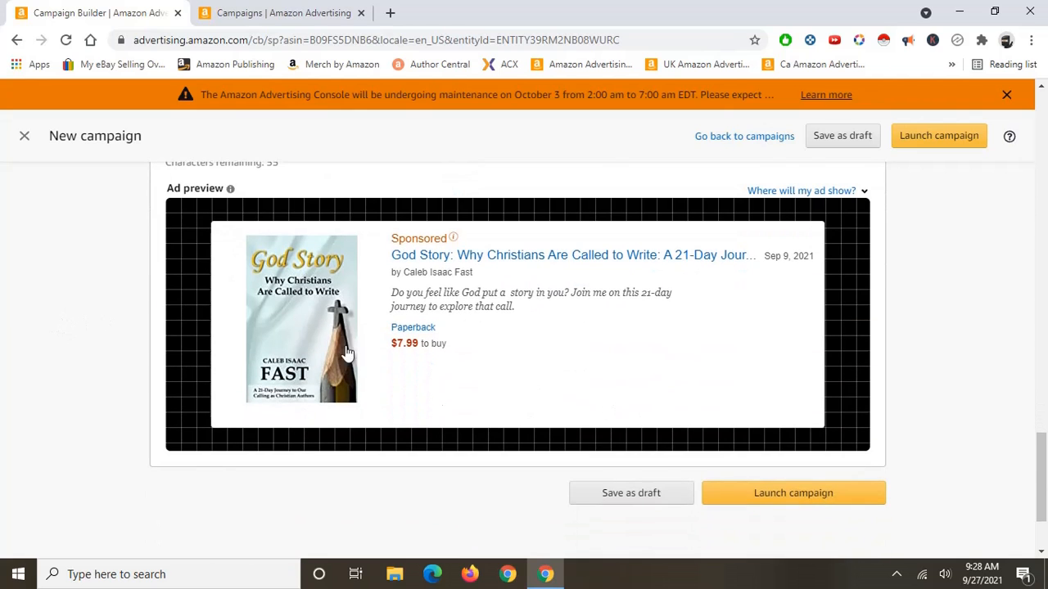
{"action": "left_click", "coordinate": [806, 507]}
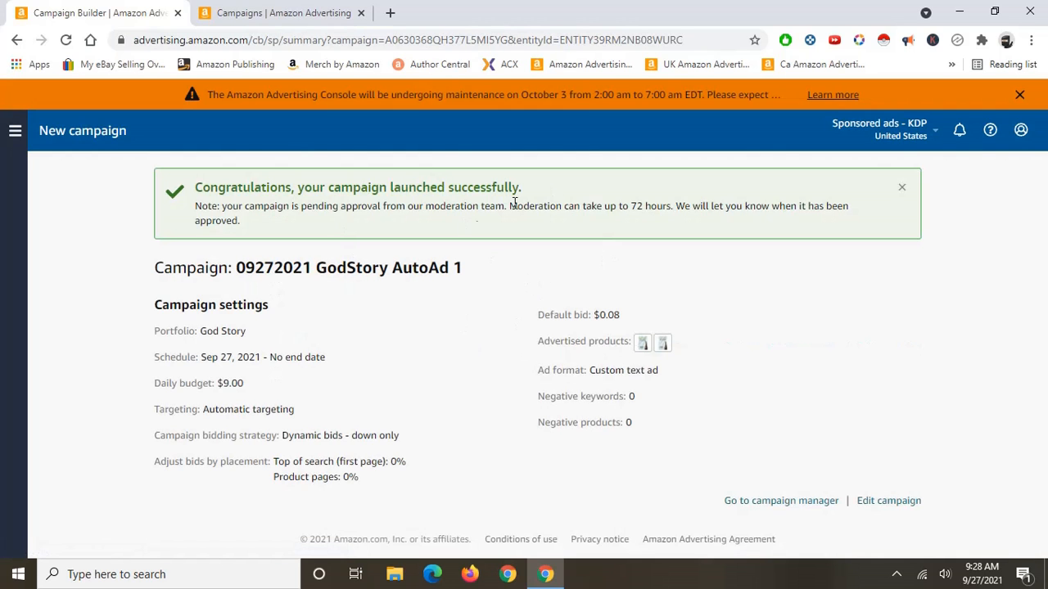
Read the moderation note on the launched campaign's summary page.
{"action": "left_click_drag", "start_coordinate": [199, 212], "coordinate": [404, 226]}
{"action": "left_click_drag", "start_coordinate": [197, 209], "coordinate": [663, 213]}
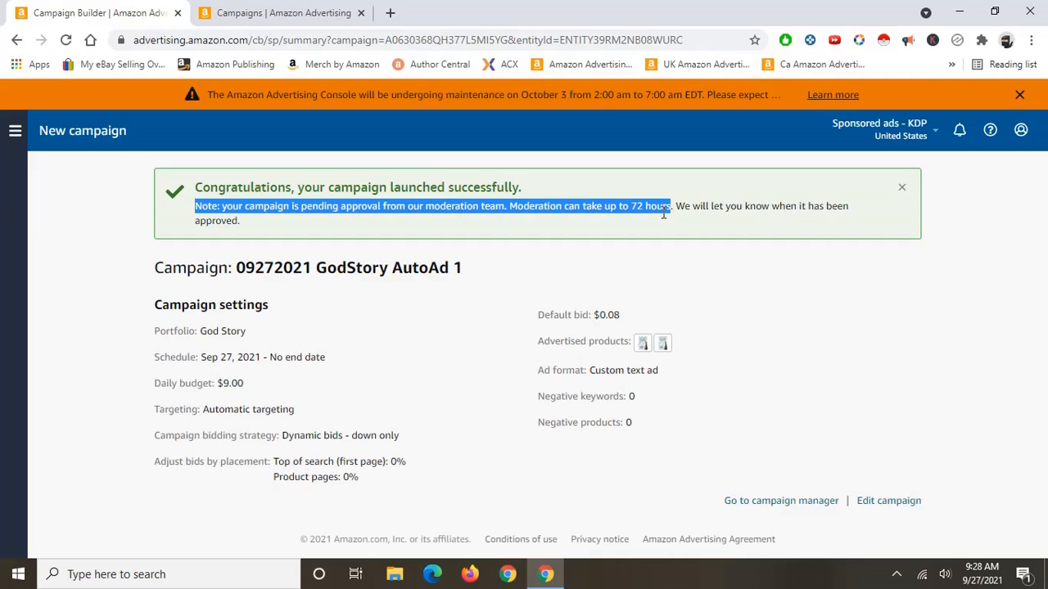
{"action": "left_click", "coordinate": [619, 226]}
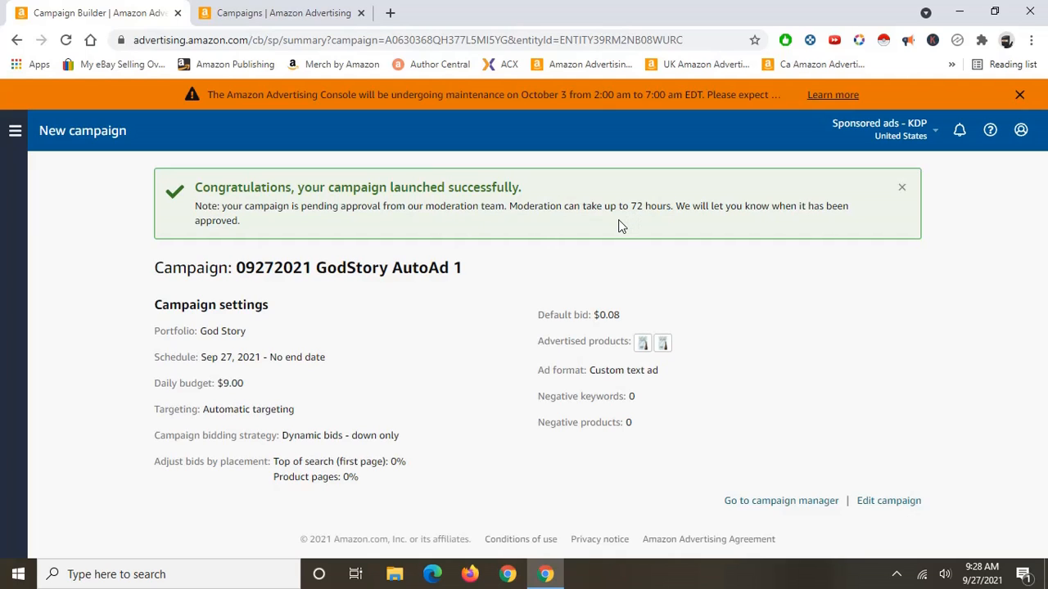